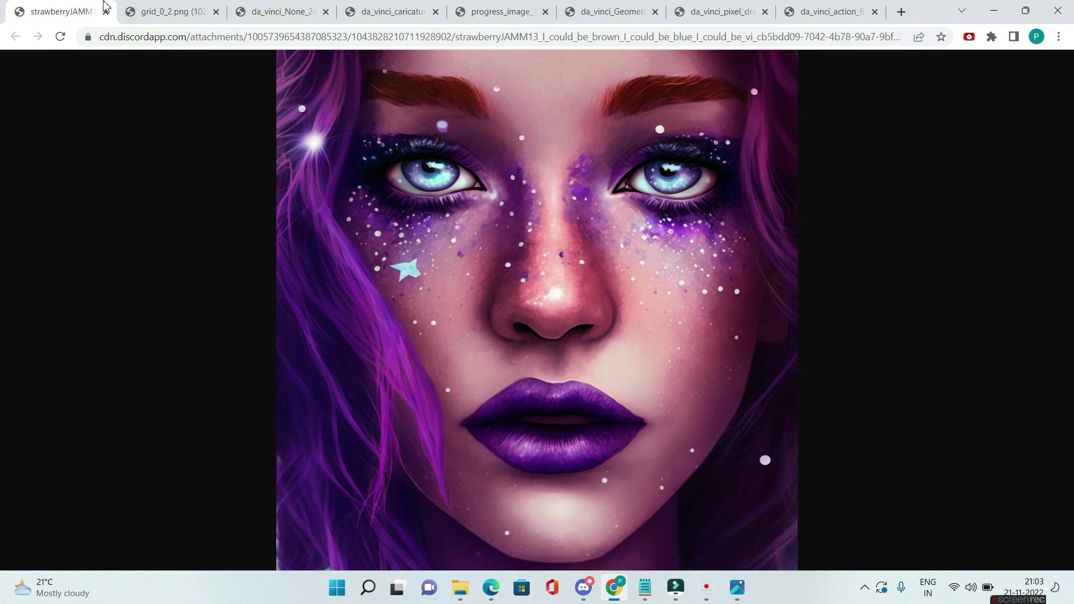
Look at the hooded orange-and-black portrait tab, then go back to the purple-freckled portrait
left_click(147, 6)
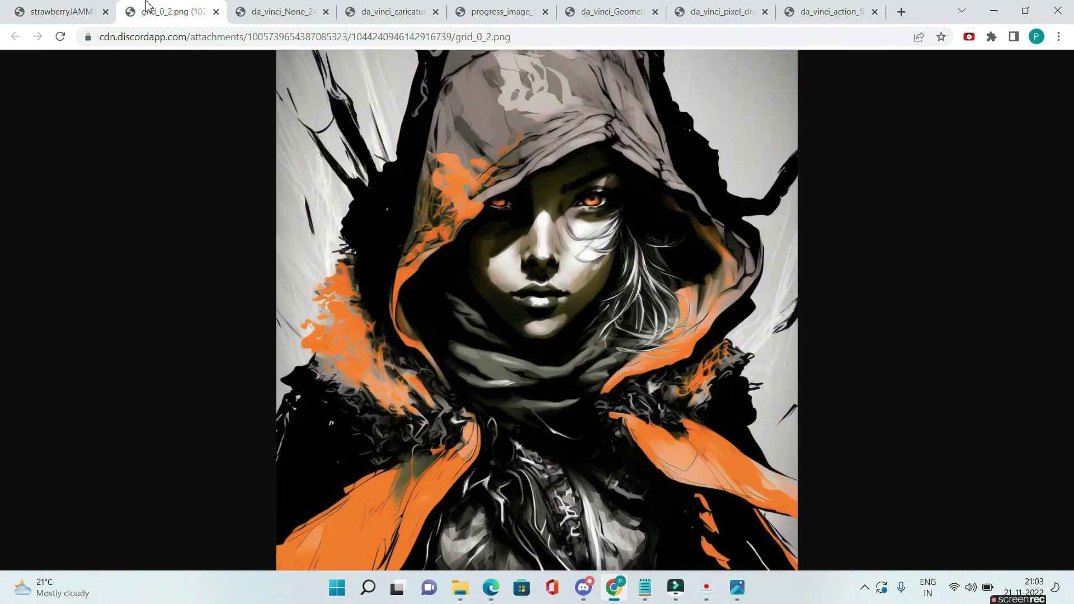
left_click(66, 6)
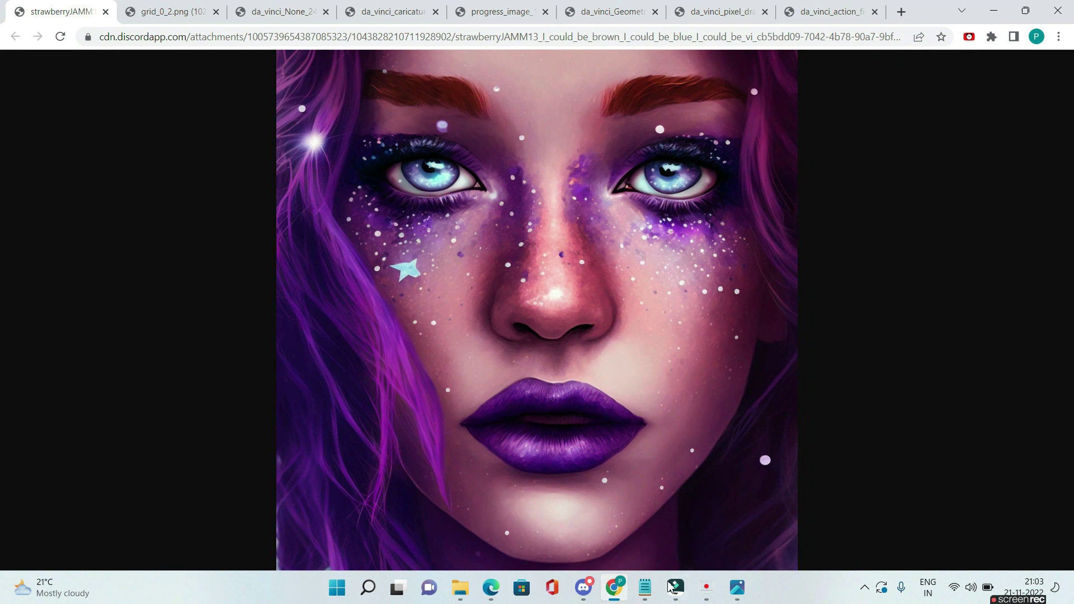
Review the saved ultra-violet prompt in Notepad, marking '--v 4', then return to the hooded portrait in Chrome
mouse_move(650, 600)
left_click(602, 513)
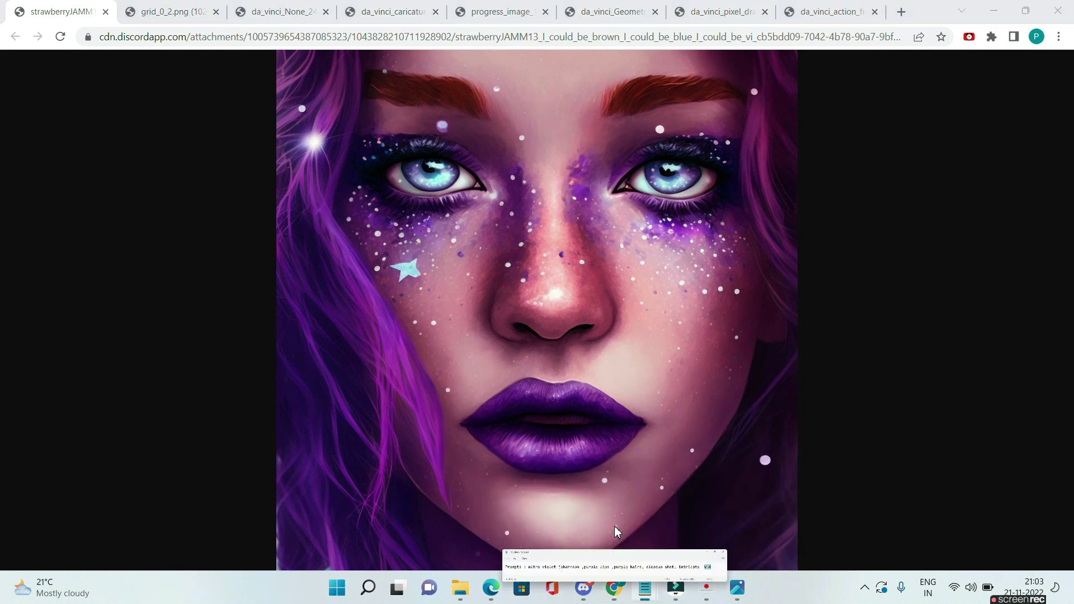
left_click_drag(601, 510, 594, 503)
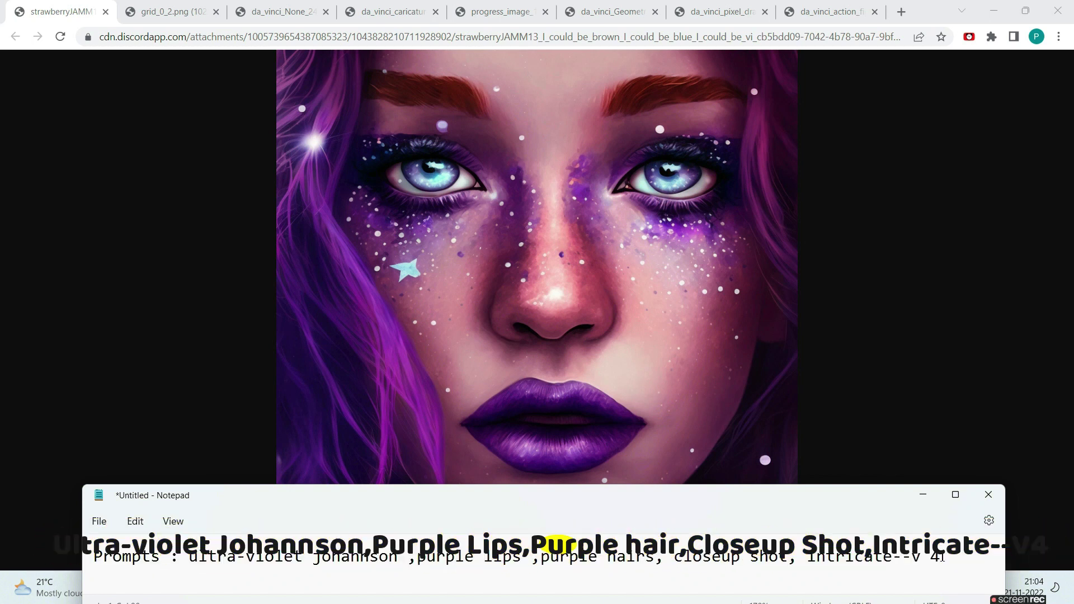
left_click_drag(941, 555, 892, 556)
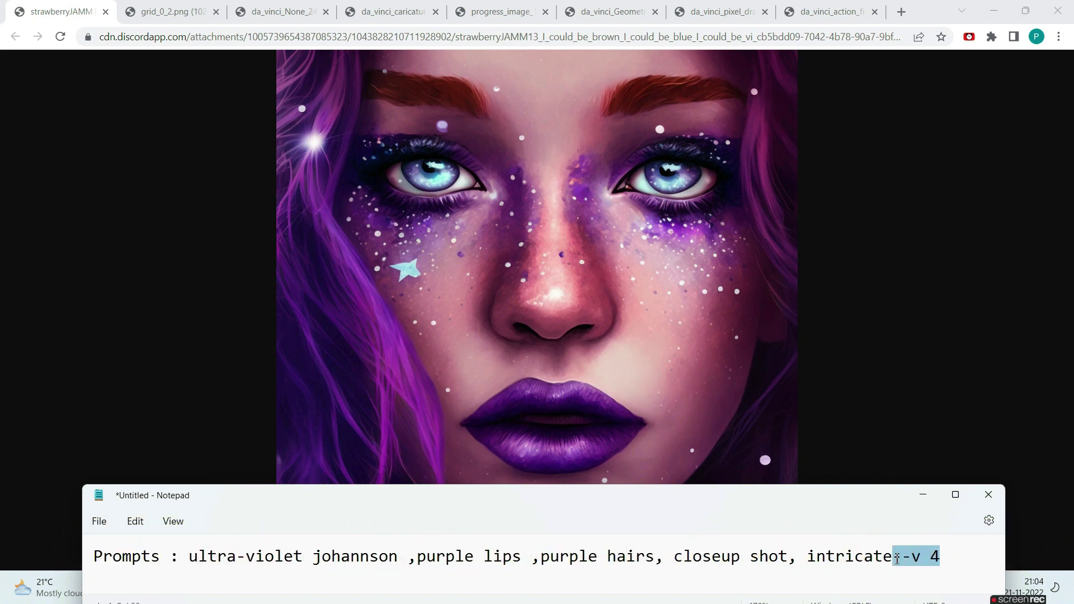
left_click(171, 18)
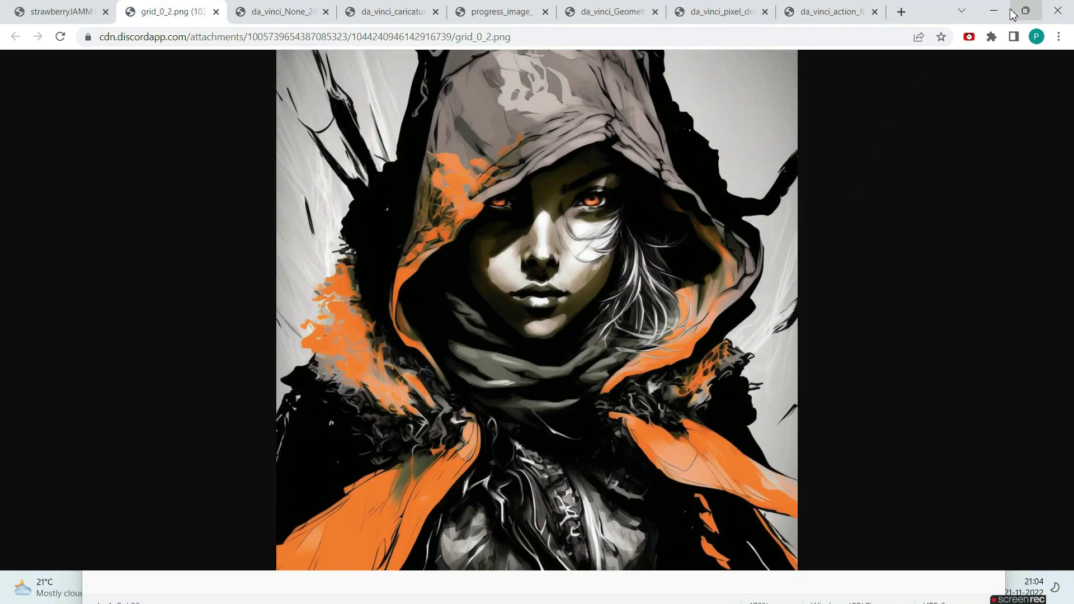
On the Midjourney job page, highlight the artist fusion, 'beautiful young female Ranger', orange grey black and 'vivid' prompt phrases
left_click(995, 9)
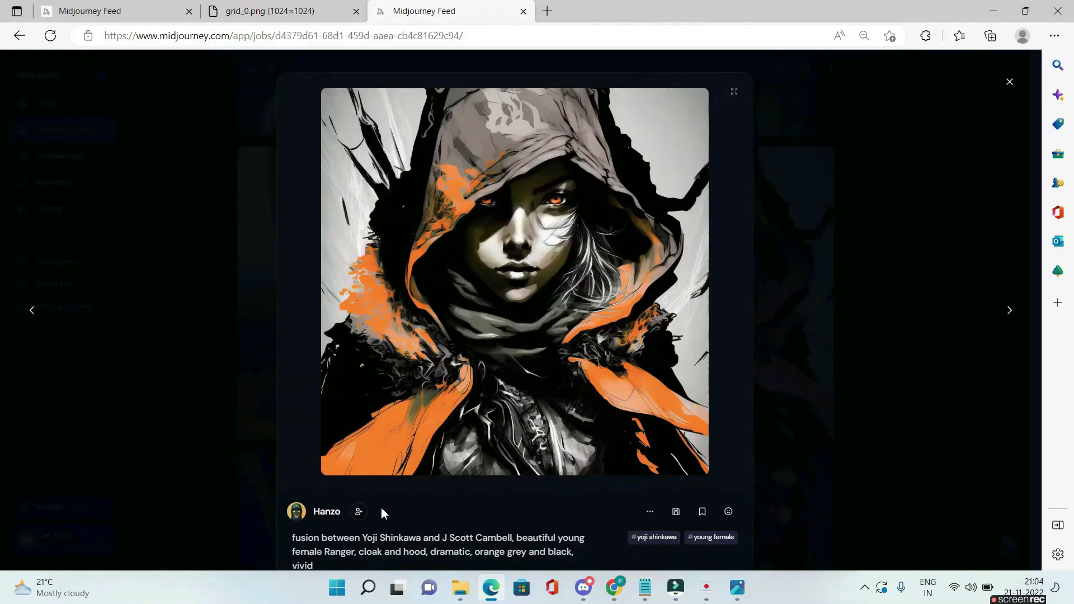
key("alt+Tab")
left_click_drag(296, 541, 514, 541)
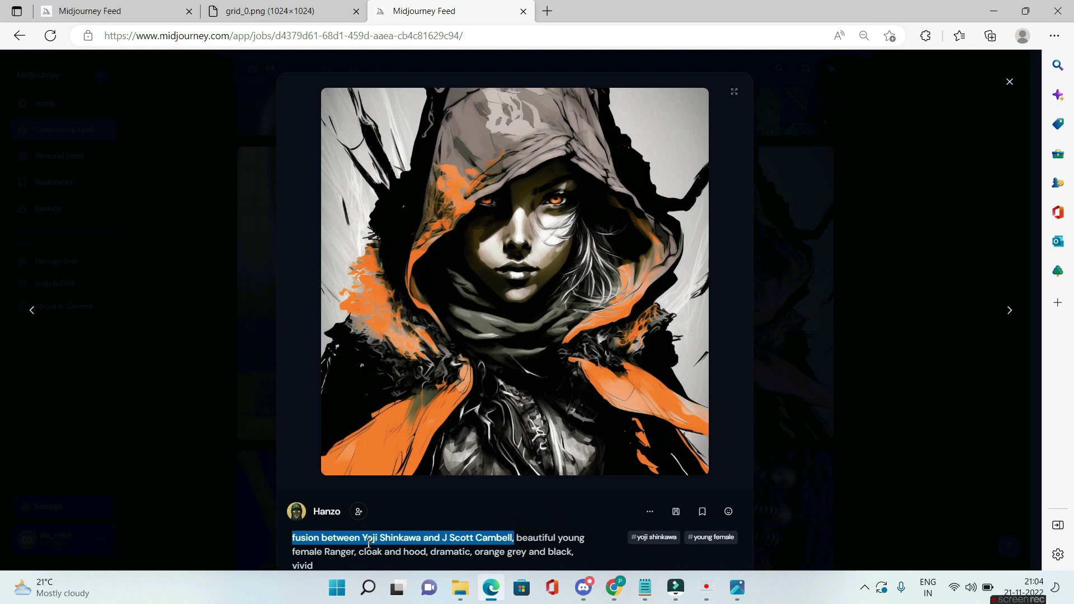
left_click(519, 540)
mouse_move(518, 538)
left_mouse_down()
mouse_move(492, 554)
mouse_move(361, 556)
left_mouse_up()
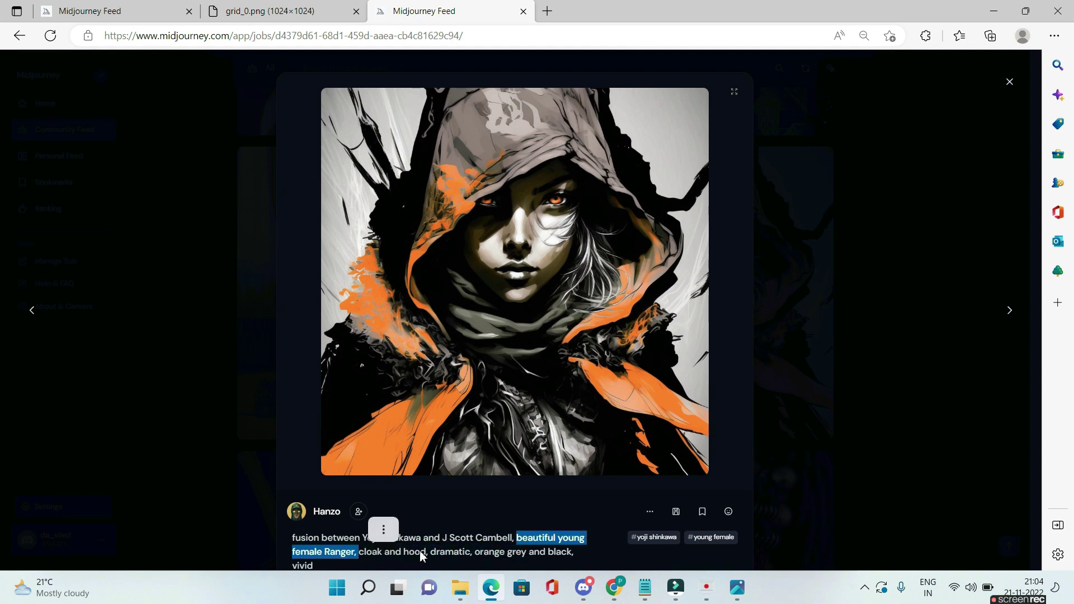
left_click(473, 554)
left_click_drag(474, 555, 574, 555)
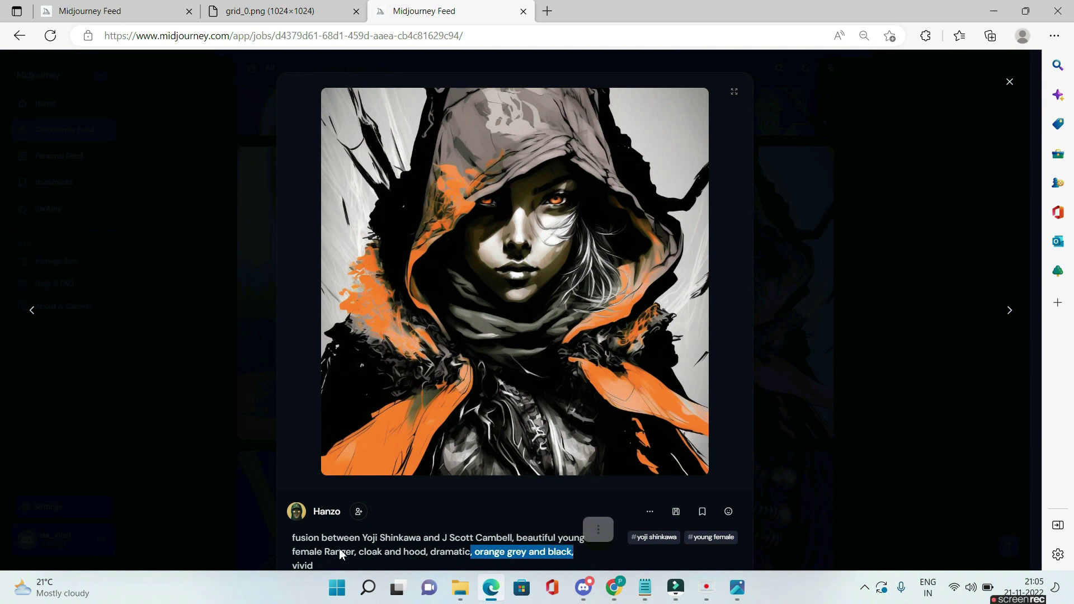
double_click(306, 565)
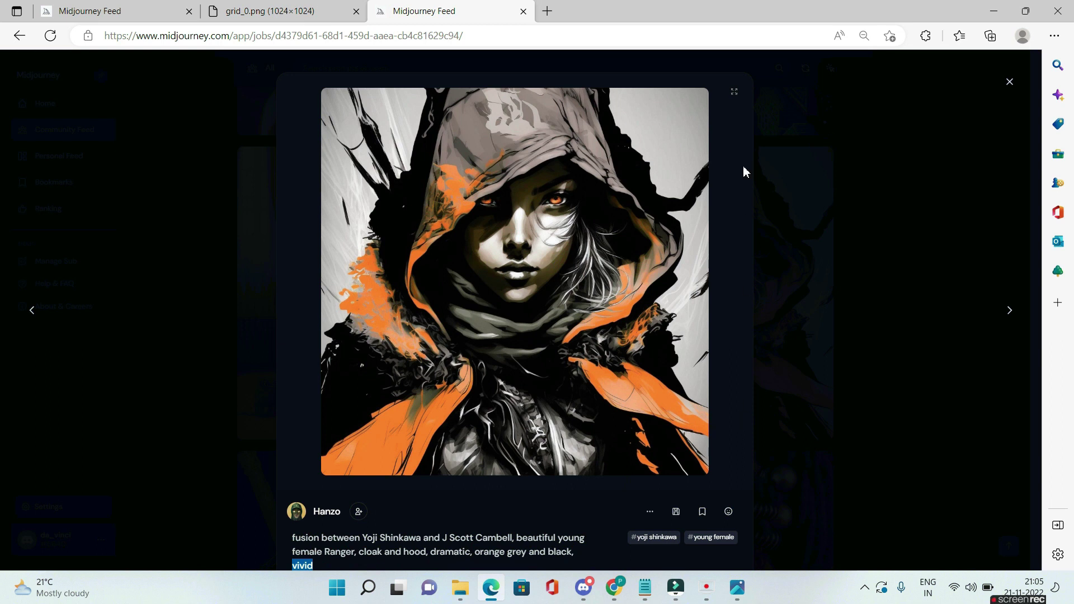
Enlarge the hooded image, make the browser fullscreen, then close the view to the Community Feed
left_click(735, 91)
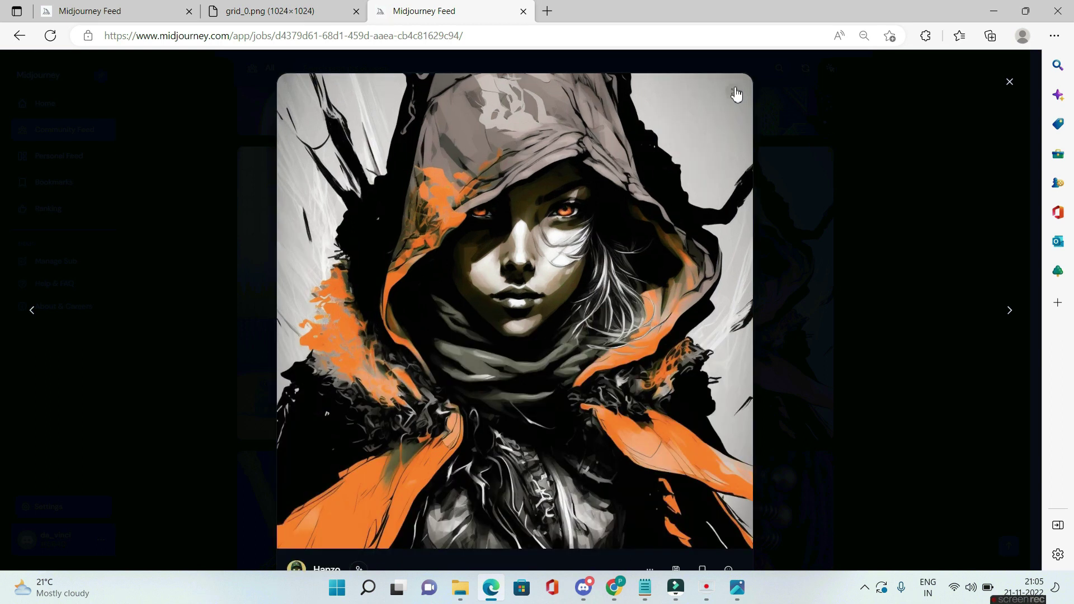
left_click(736, 94)
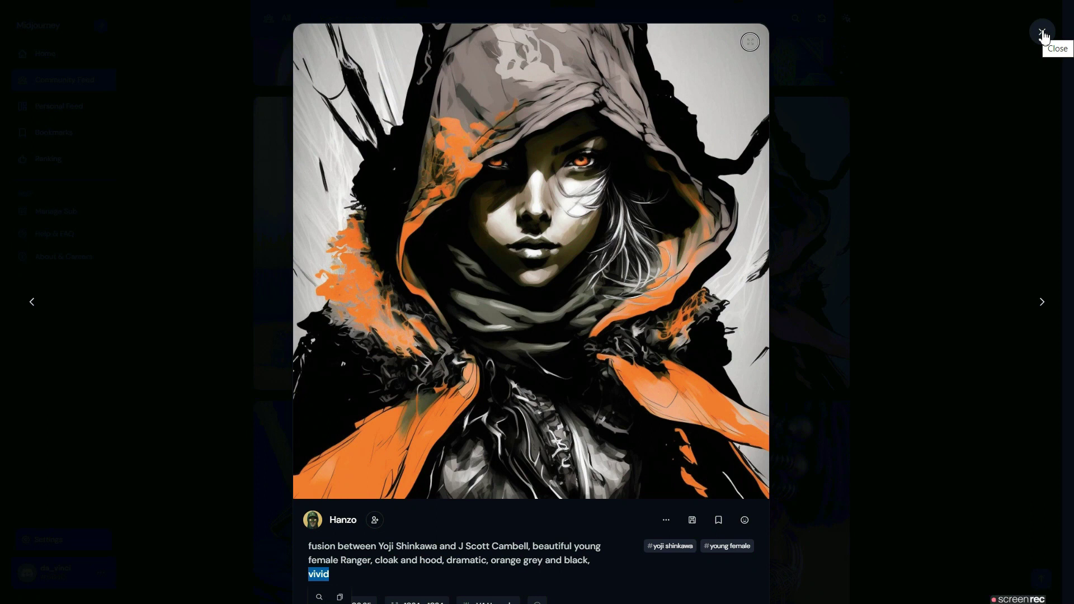
left_click(1042, 34)
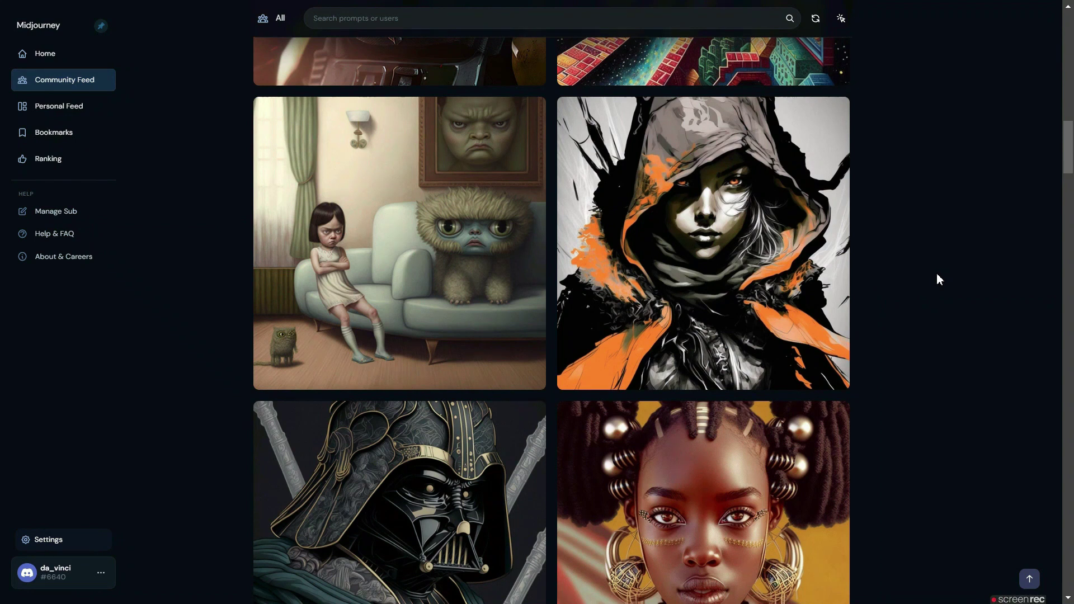
key("alt+Tab")
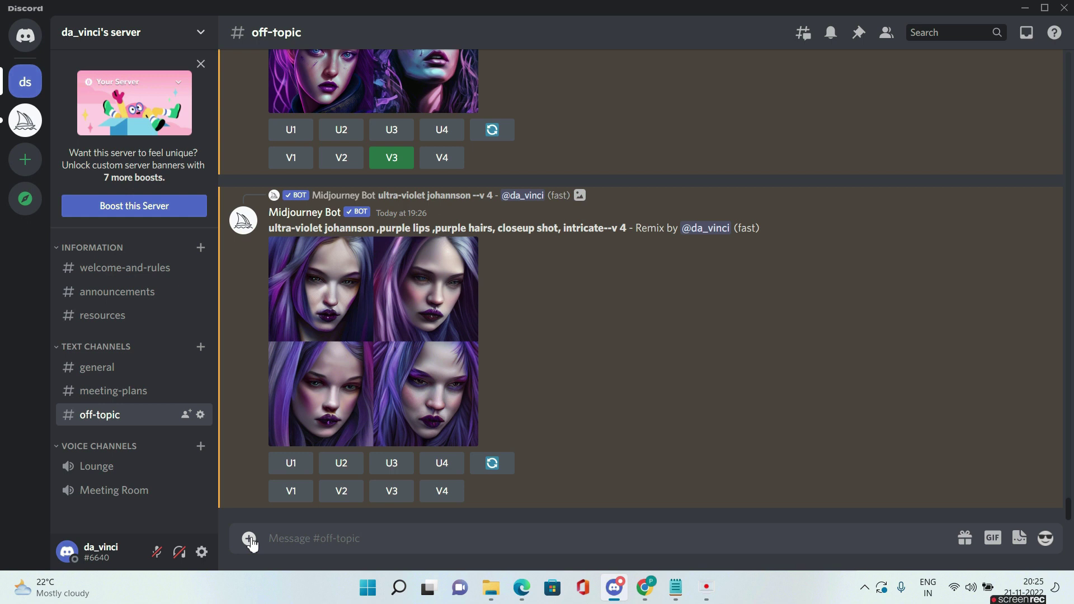
left_click(250, 538)
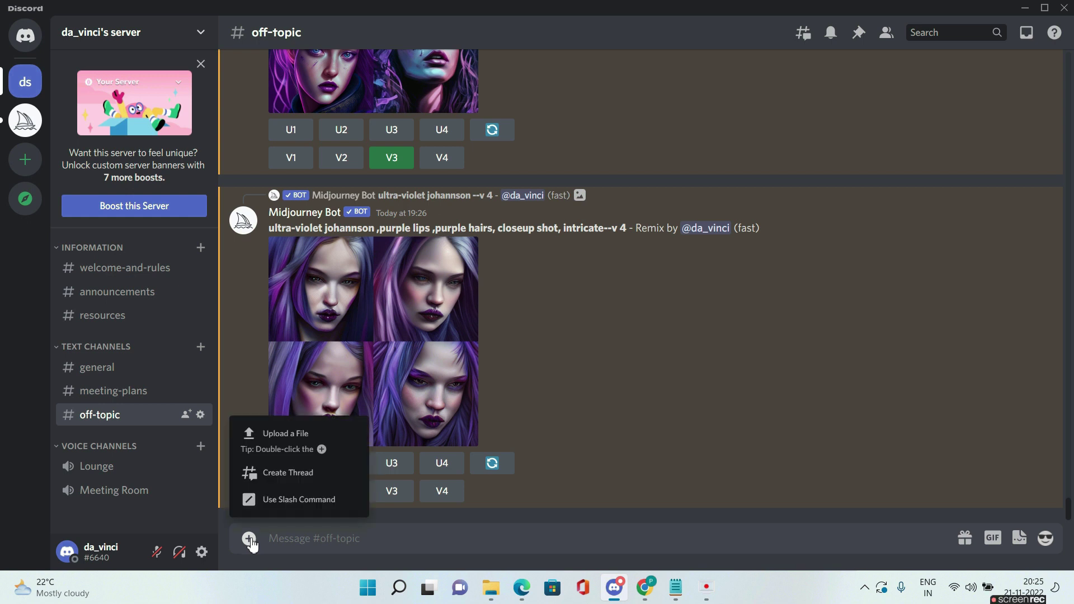
left_click(284, 450)
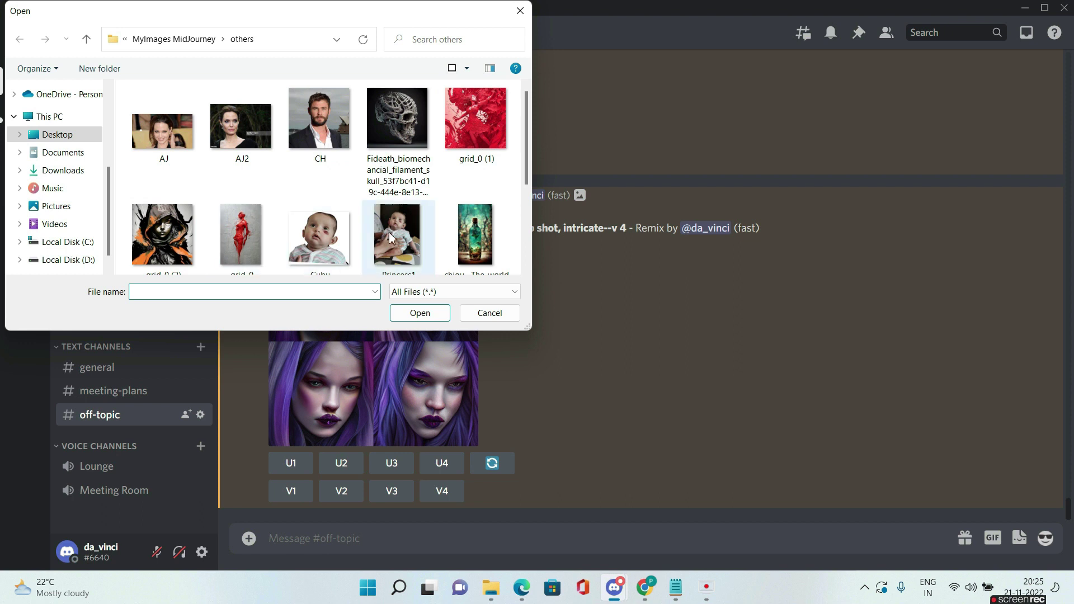
scroll(400, 227, "down", 3)
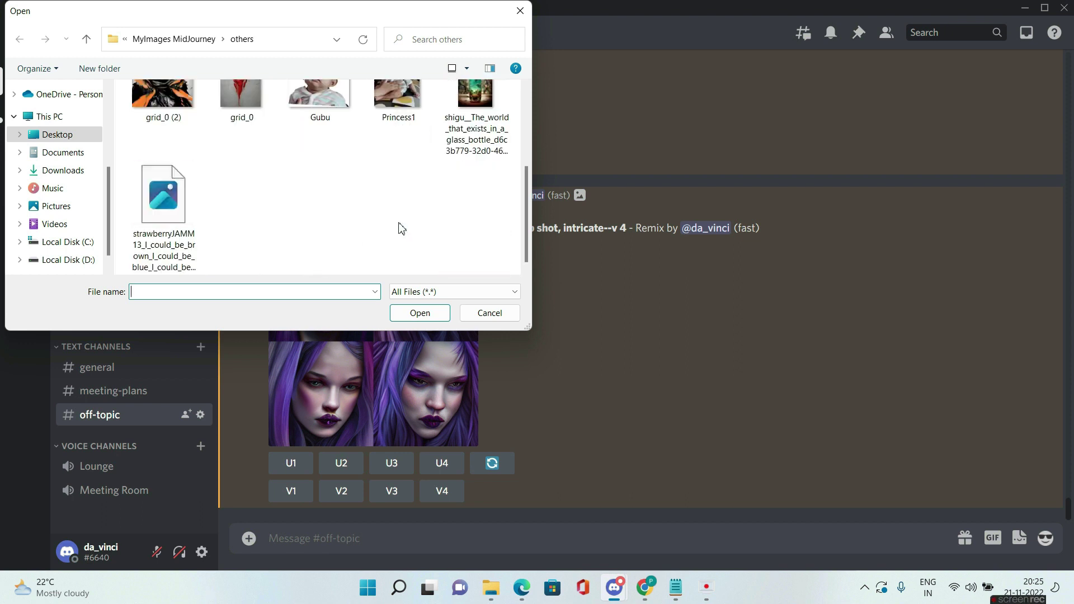
left_click(175, 221)
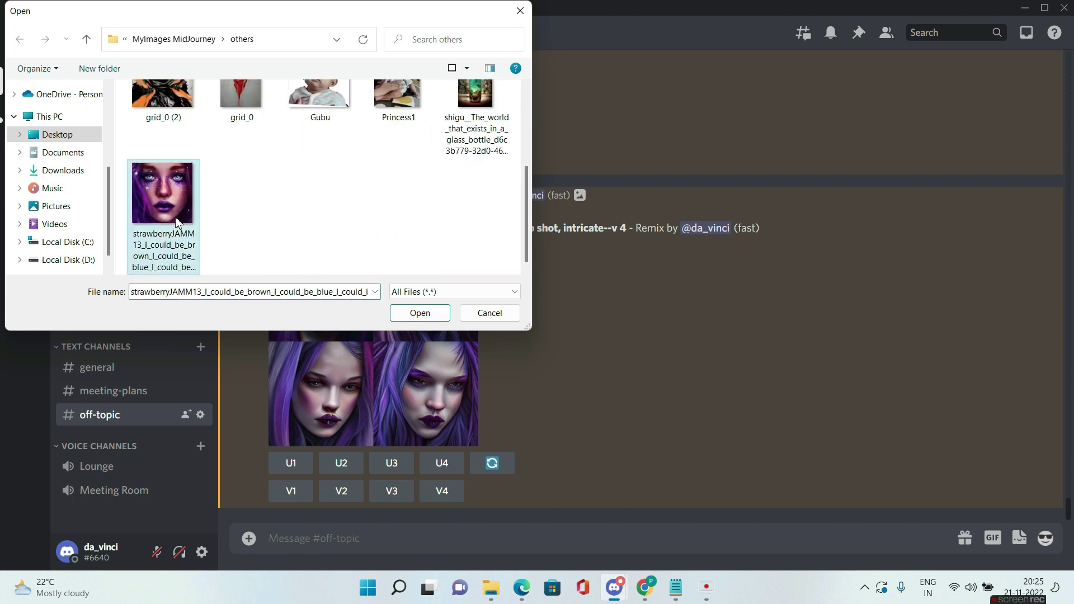
left_click(423, 313)
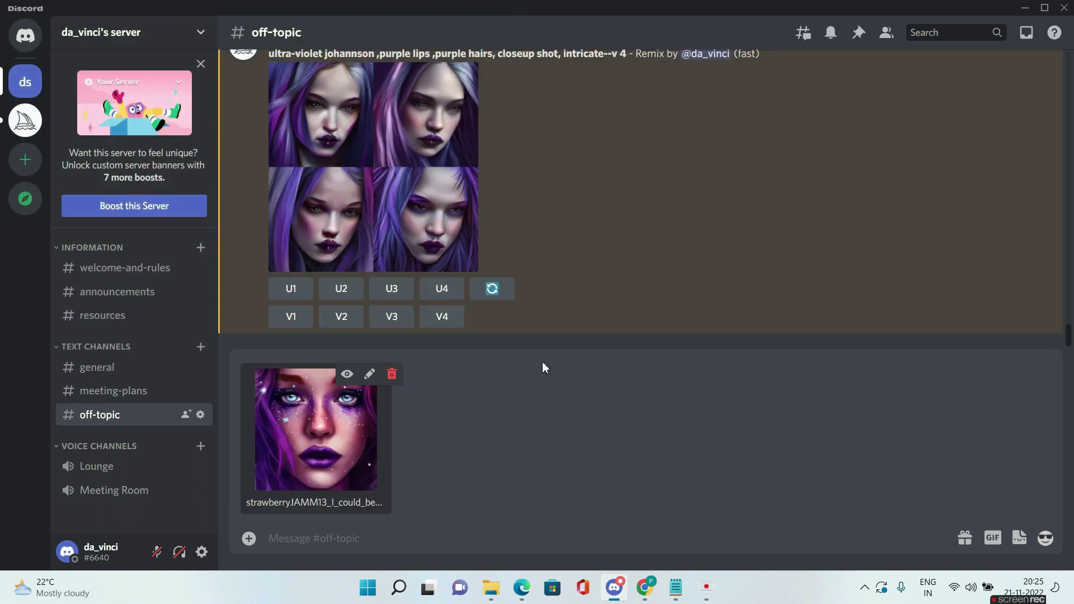
key("Return")
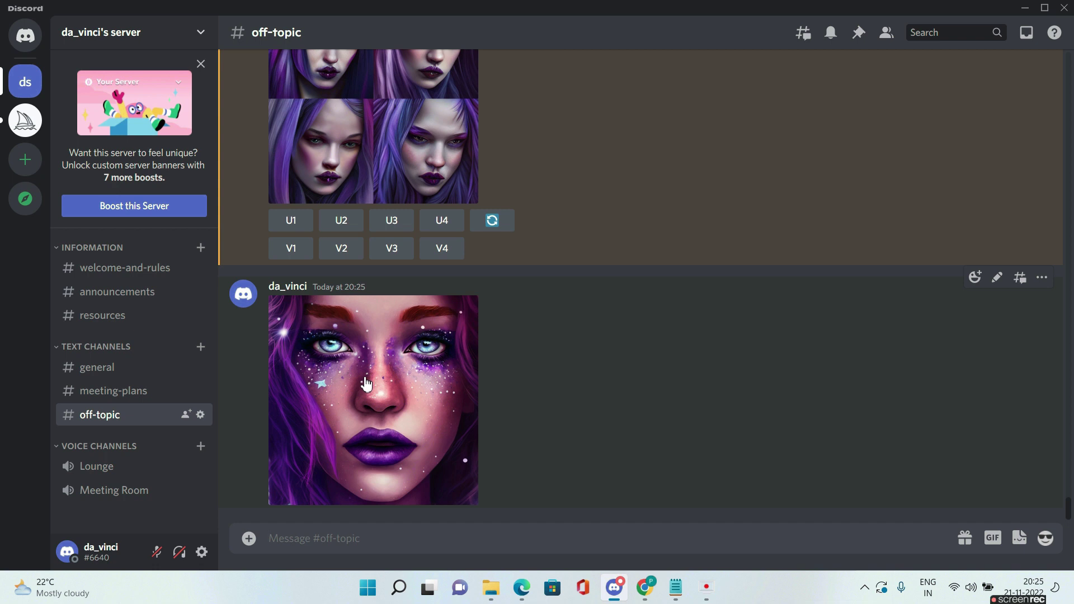
Copy the posted portrait's link, then upload and send the grid_0 (2).png hooded image
right_click(366, 384)
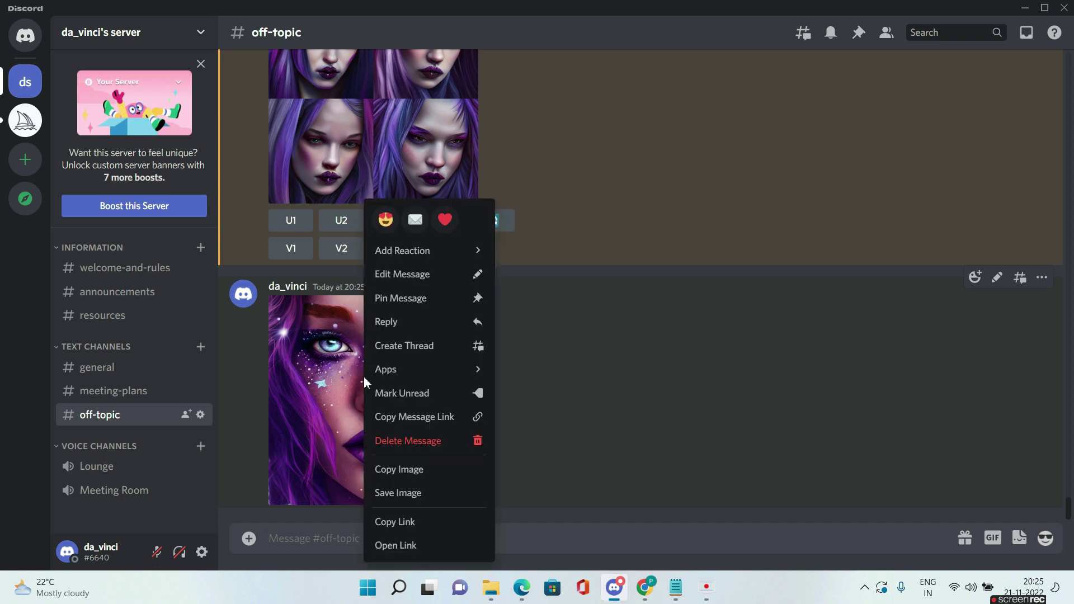
left_click(404, 524)
left_click(250, 539)
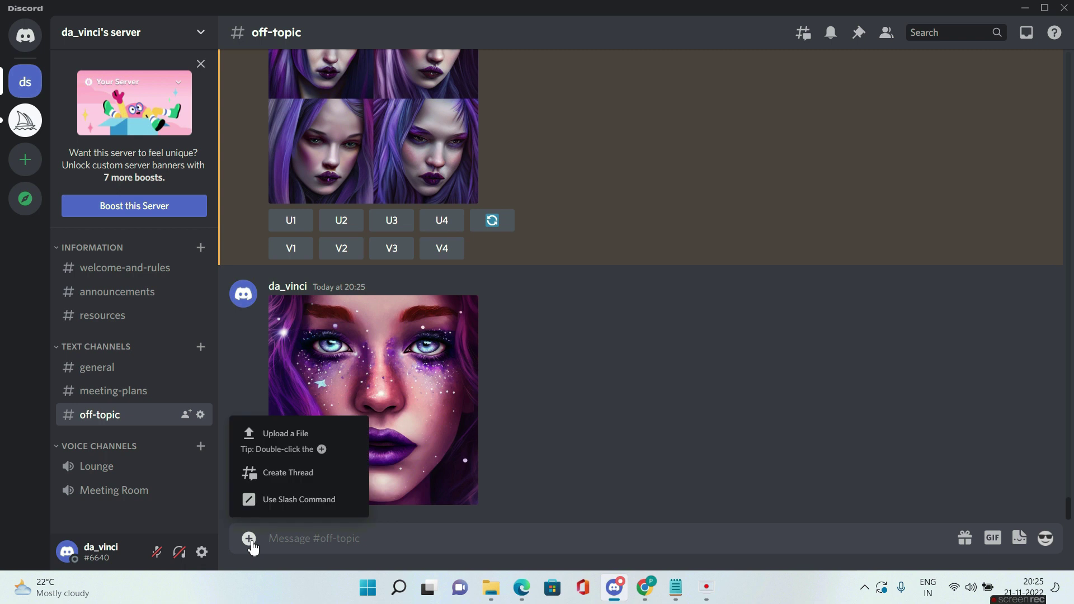
left_click(282, 436)
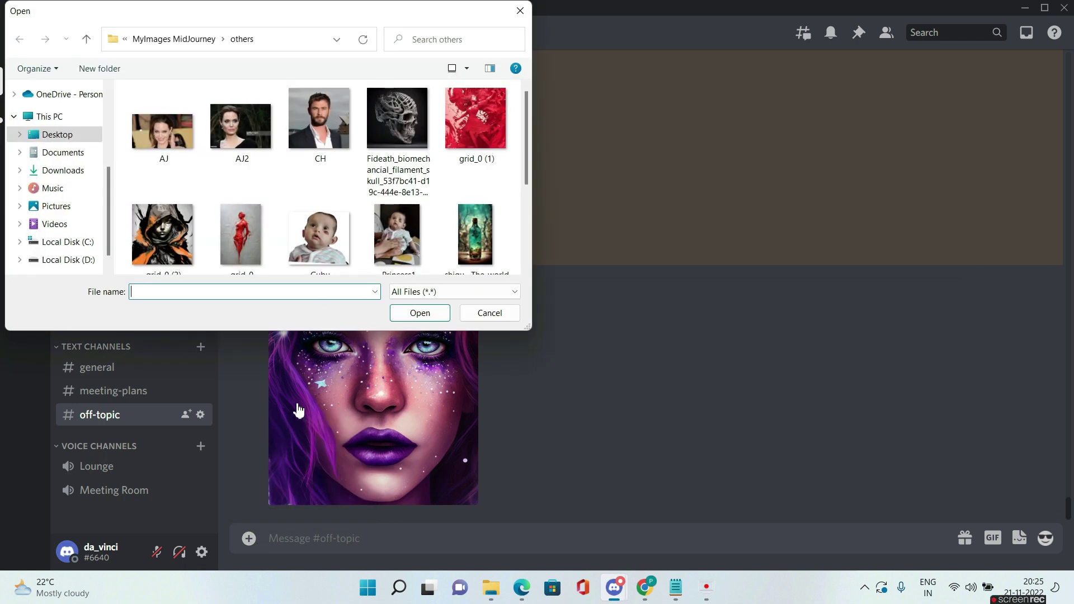
double_click(170, 223)
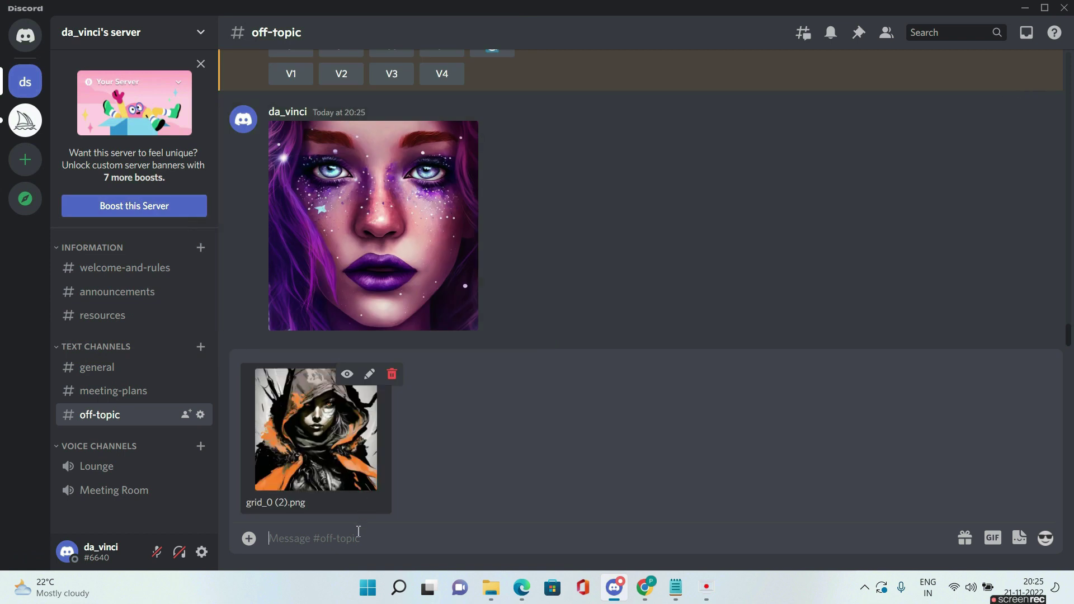
key("Return")
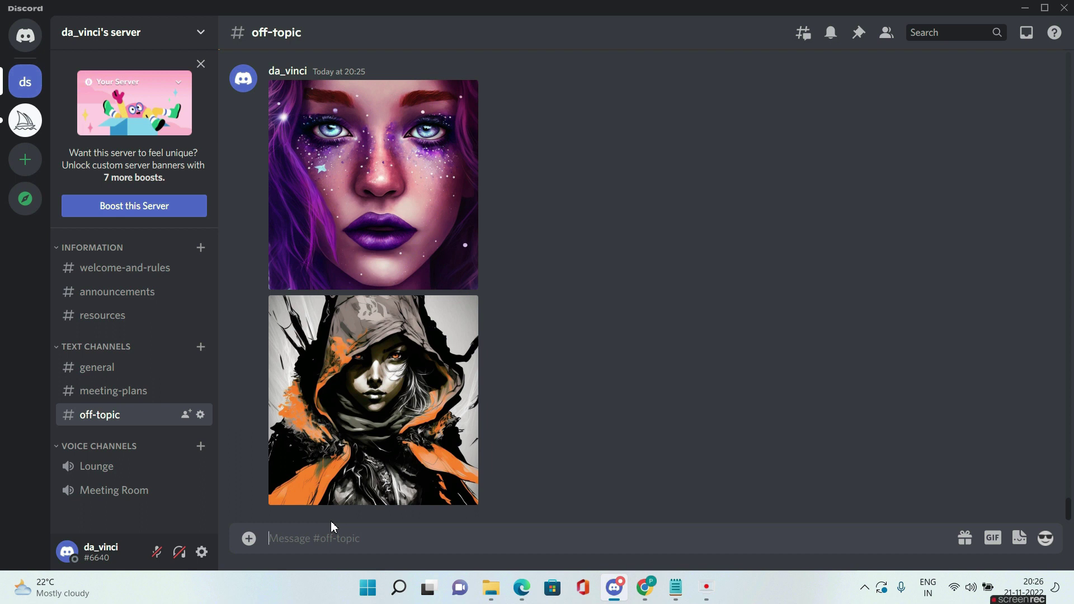
Build an /imagine prompt with the portrait link followed by the copied hooded image link
type("/im")
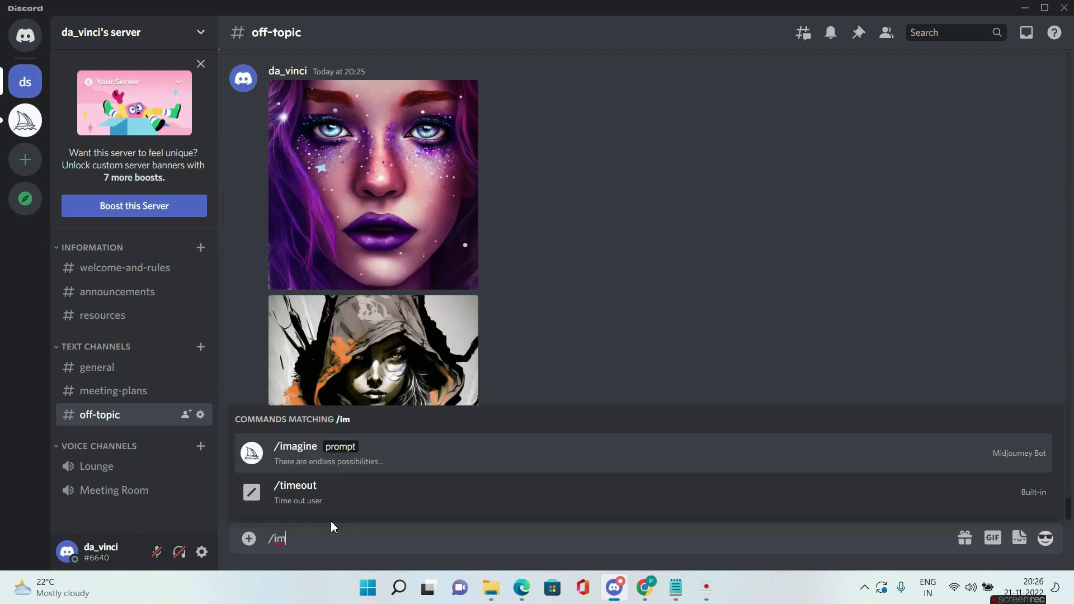
left_click(330, 462)
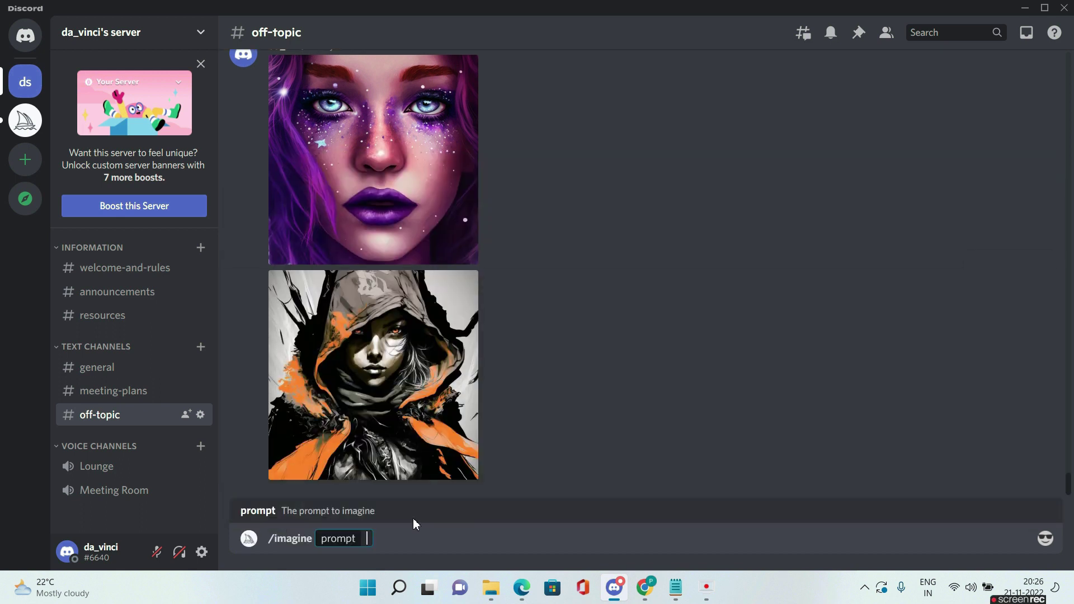
key("ctrl+v")
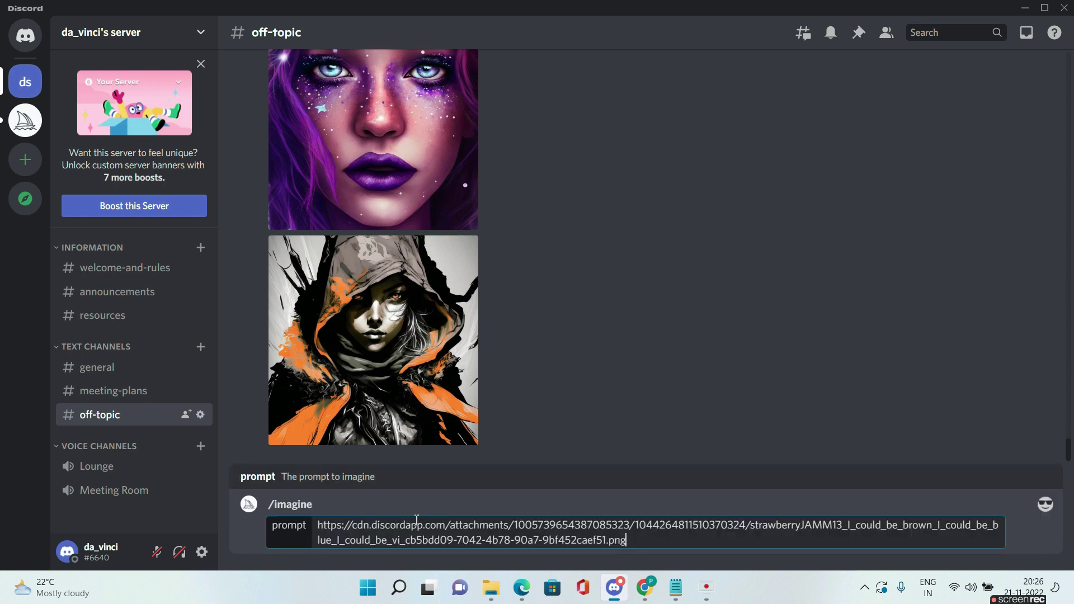
right_click(352, 310)
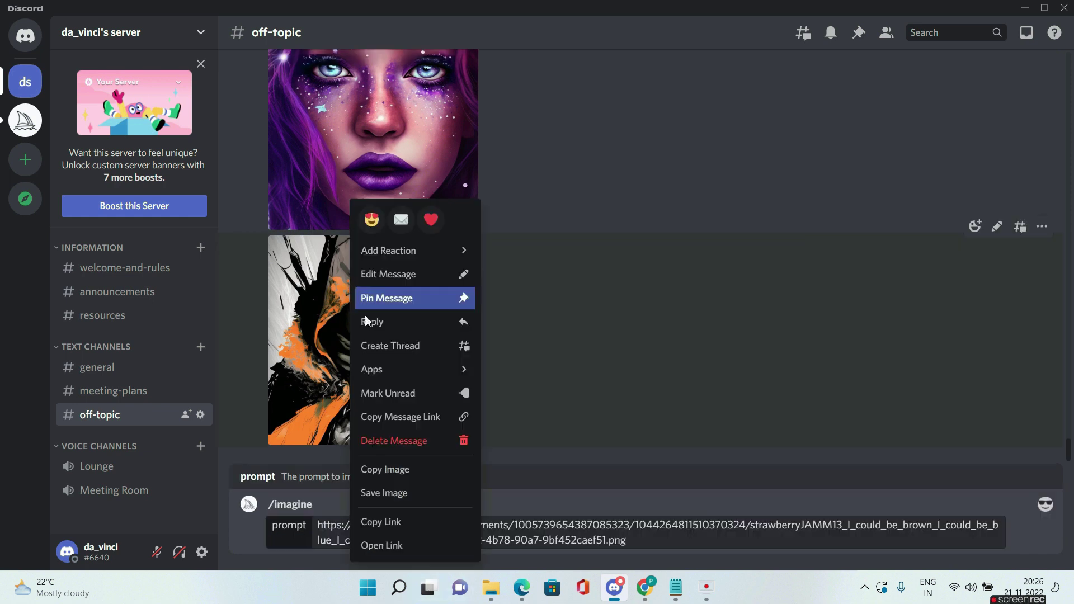
left_click(403, 529)
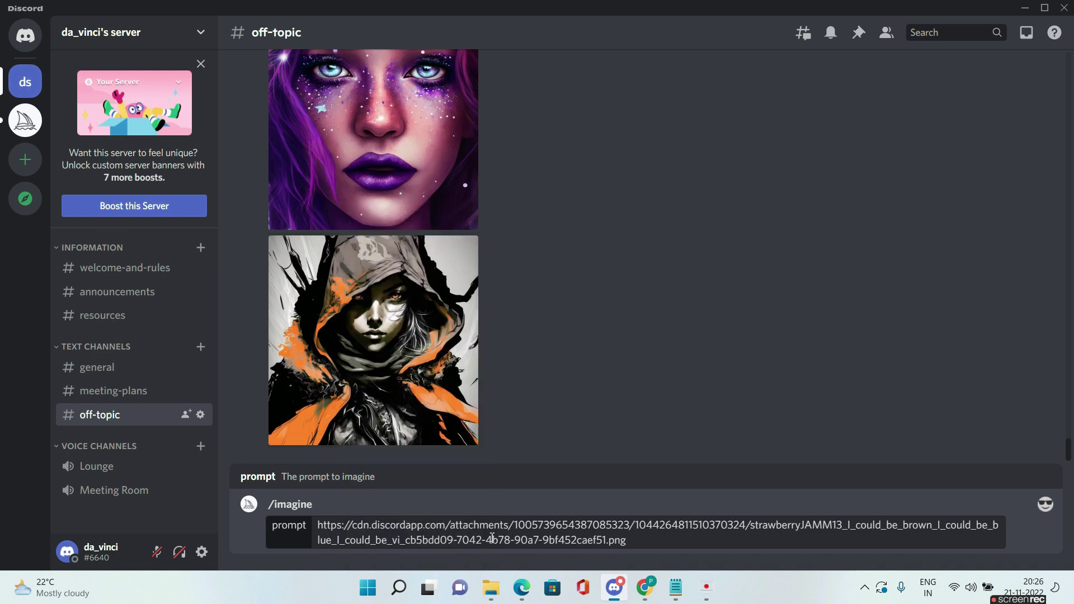
left_click(638, 548)
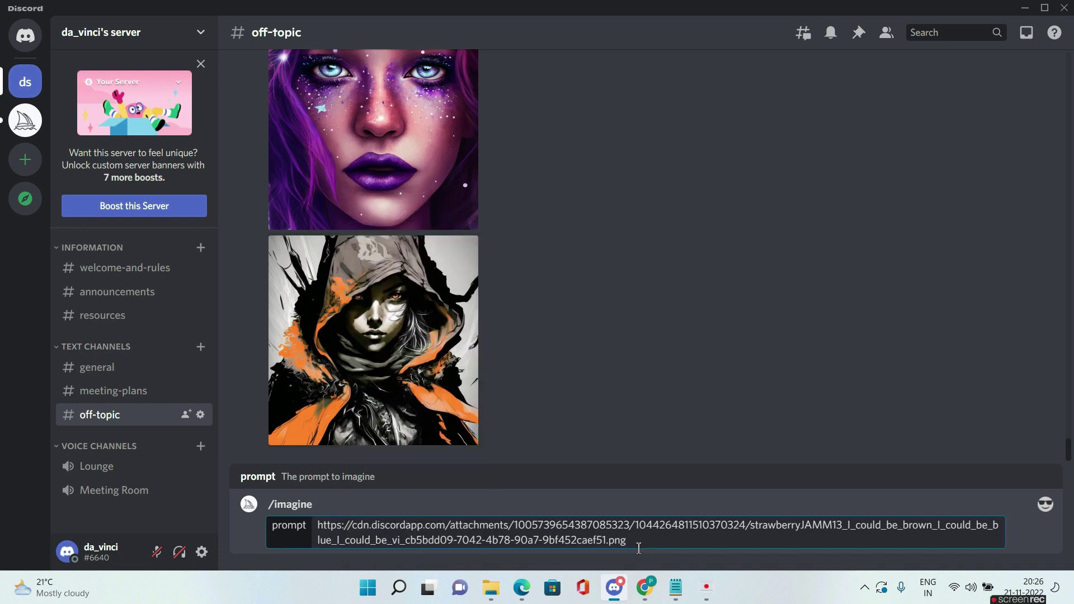
key("ctrl+v")
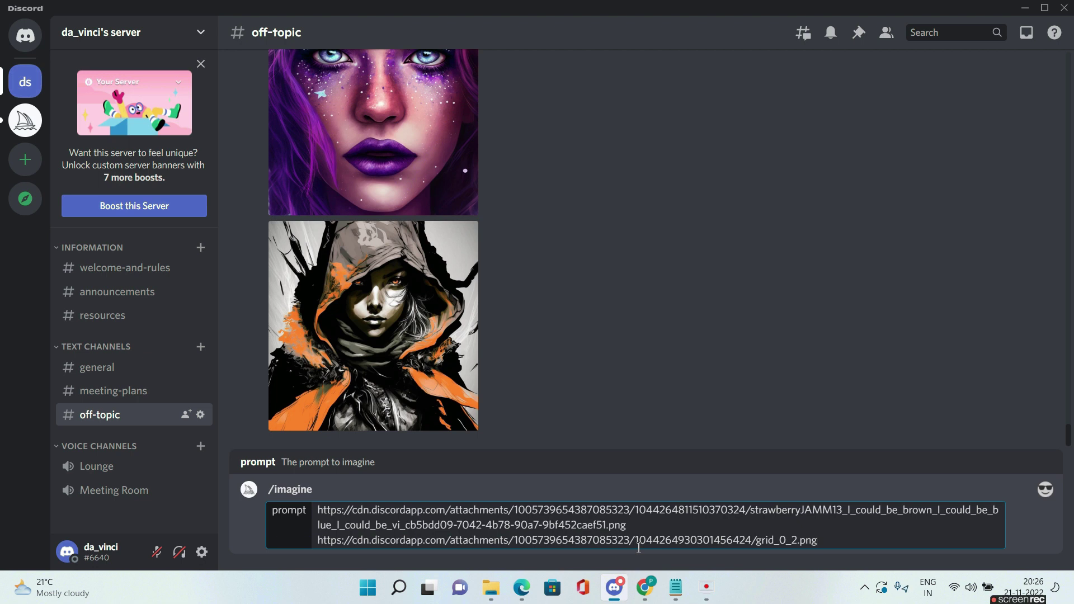
Submit the two-image blend prompt and upscale its bottom-right result with U4
key("Return")
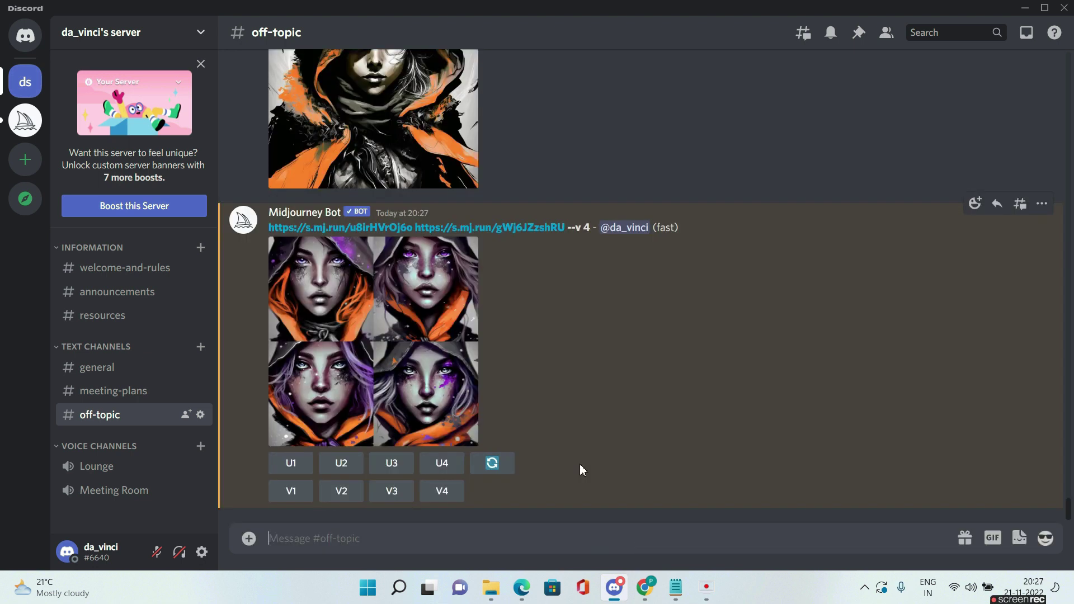
scroll(579, 464, "up", 2)
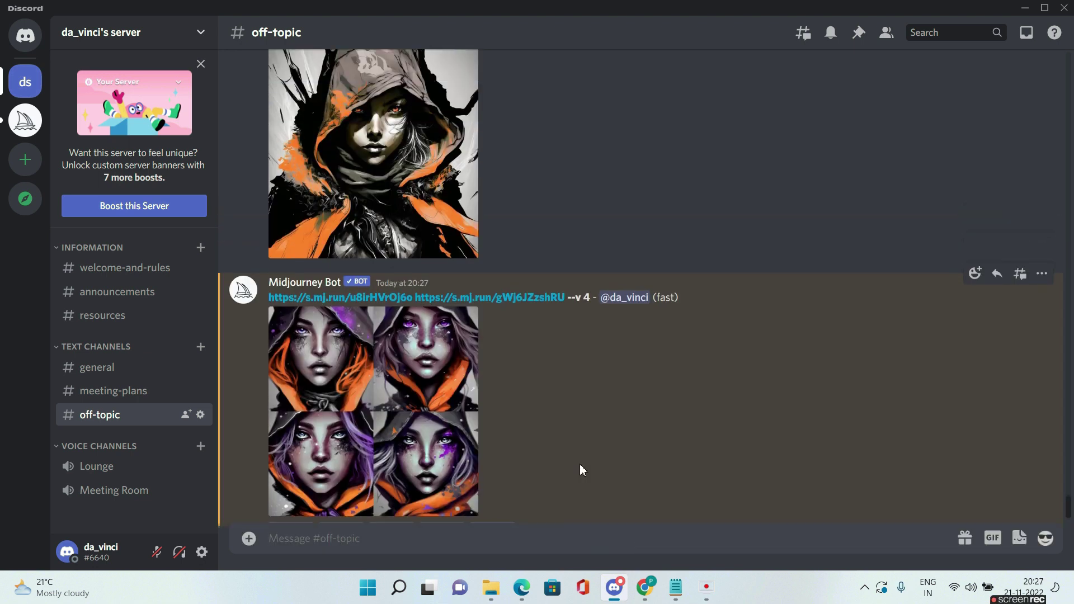
scroll(580, 464, "up", 3)
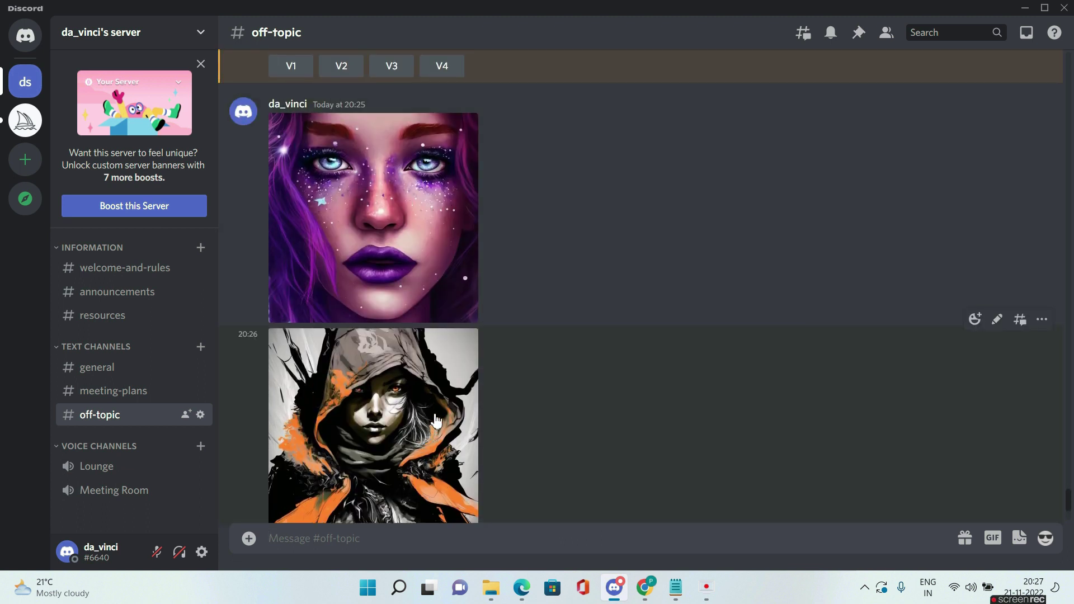
scroll(437, 420, "down", 5)
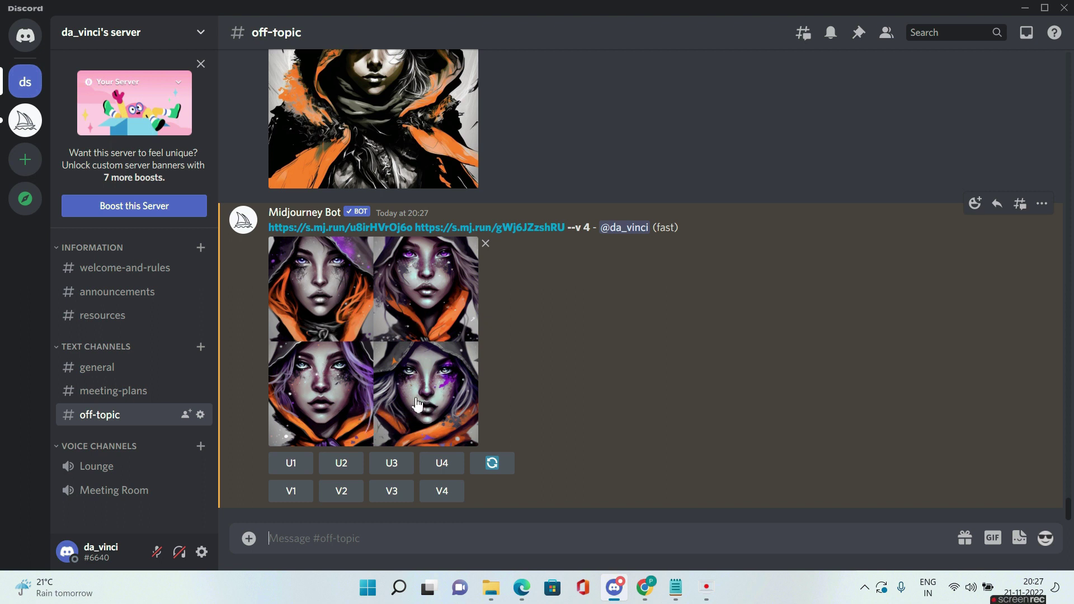
left_click(437, 469)
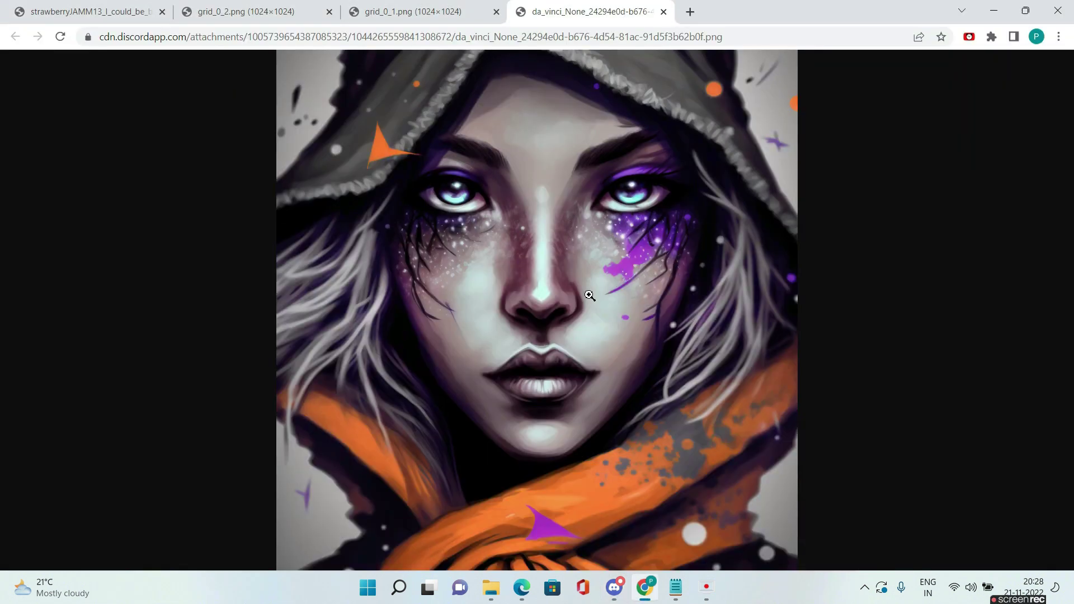
Close the grid_0_1 tab, compare source tabs, and view the upscaled hooded blend full screen
left_click(496, 11)
left_click(89, 12)
left_click(199, 6)
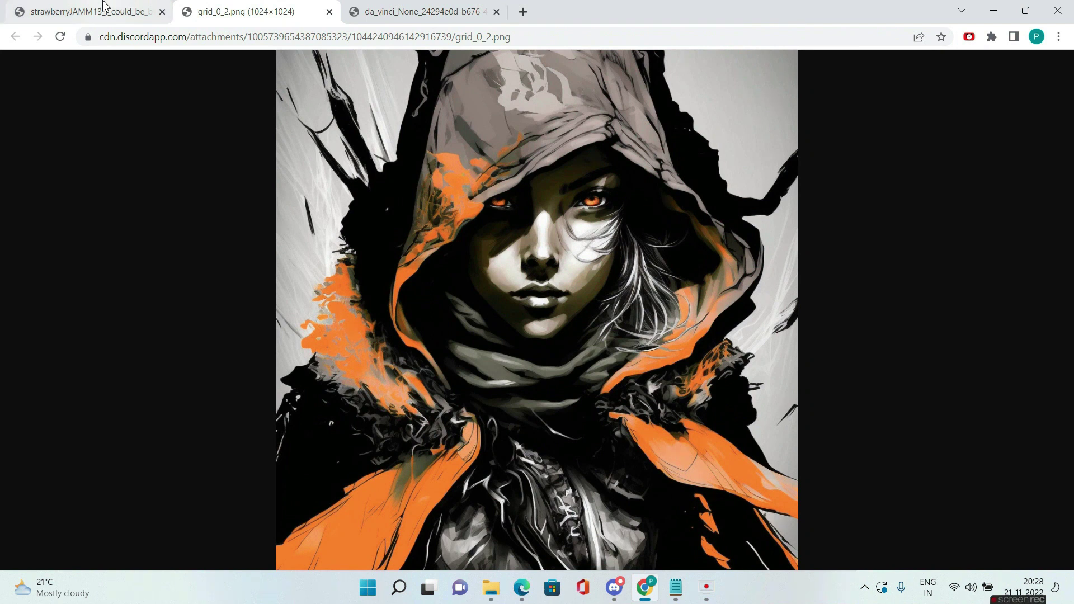
left_click(104, 7)
left_click(230, 10)
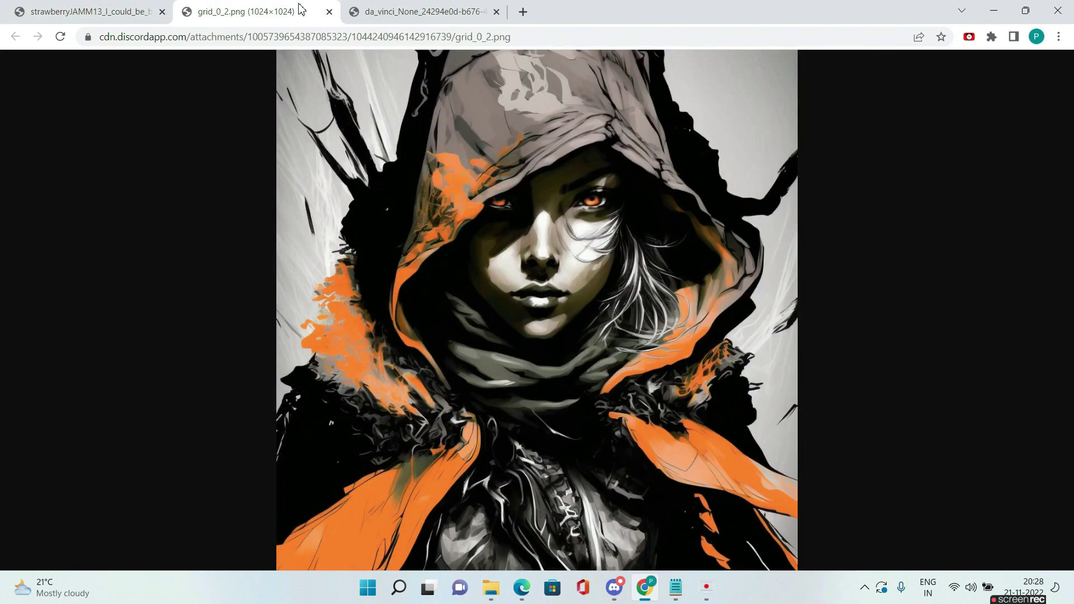
left_click(409, 12)
key("F11")
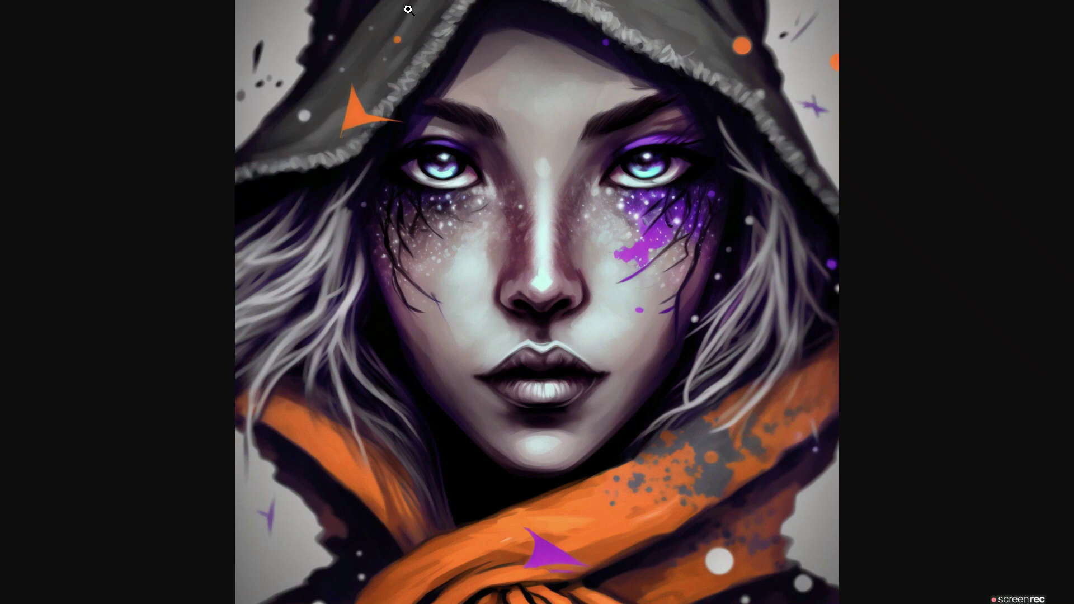
key("F11")
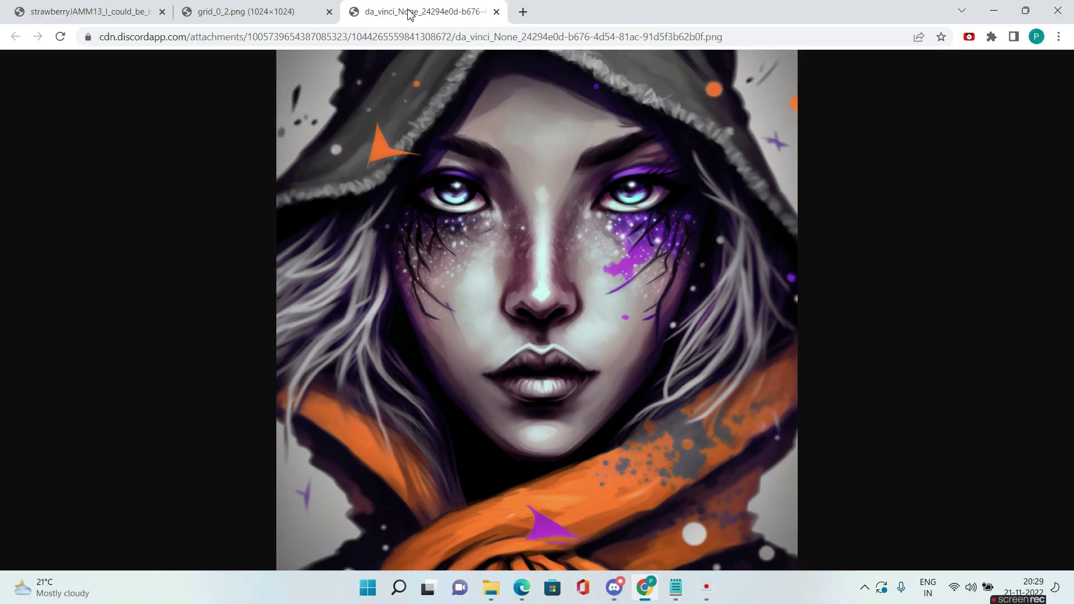
Back in Discord, browse to the CH portrait photo without attaching it, then scroll to its caricature grid
left_click(614, 586)
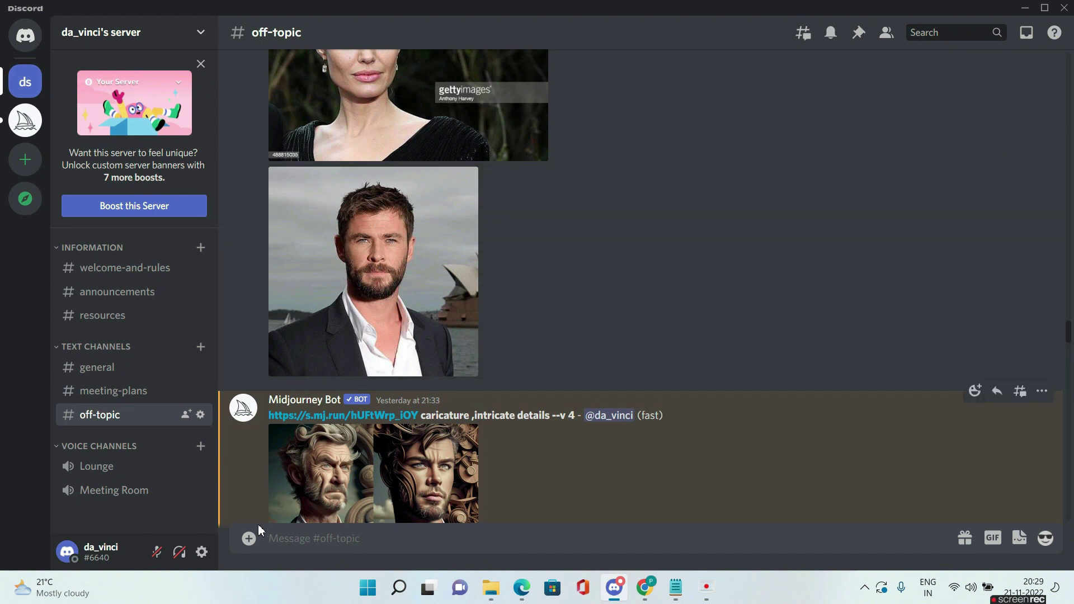
left_click(248, 538)
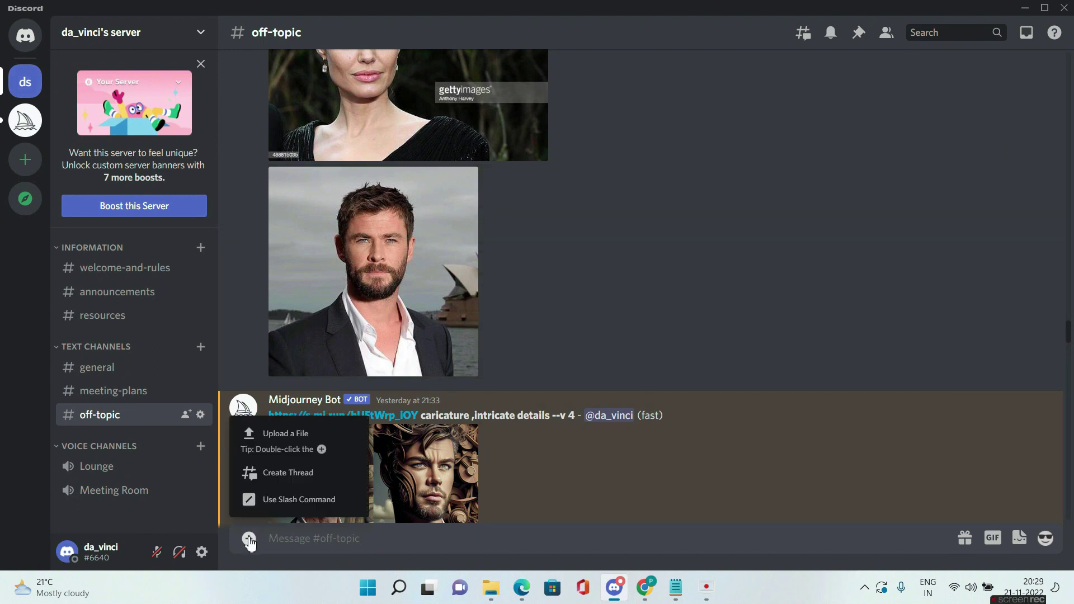
left_click(273, 442)
left_click(336, 122)
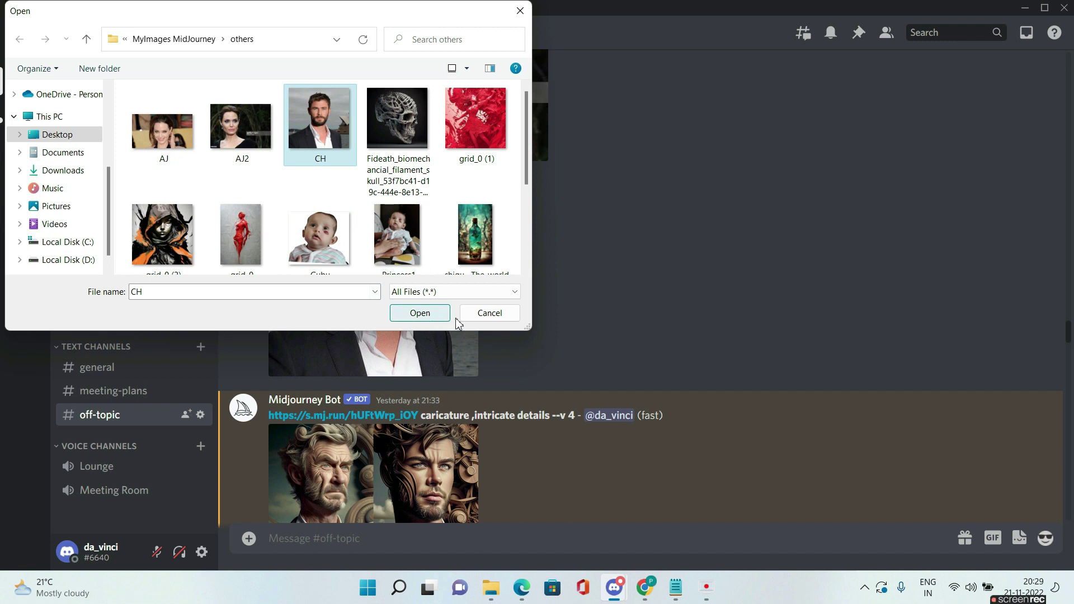
left_click(487, 317)
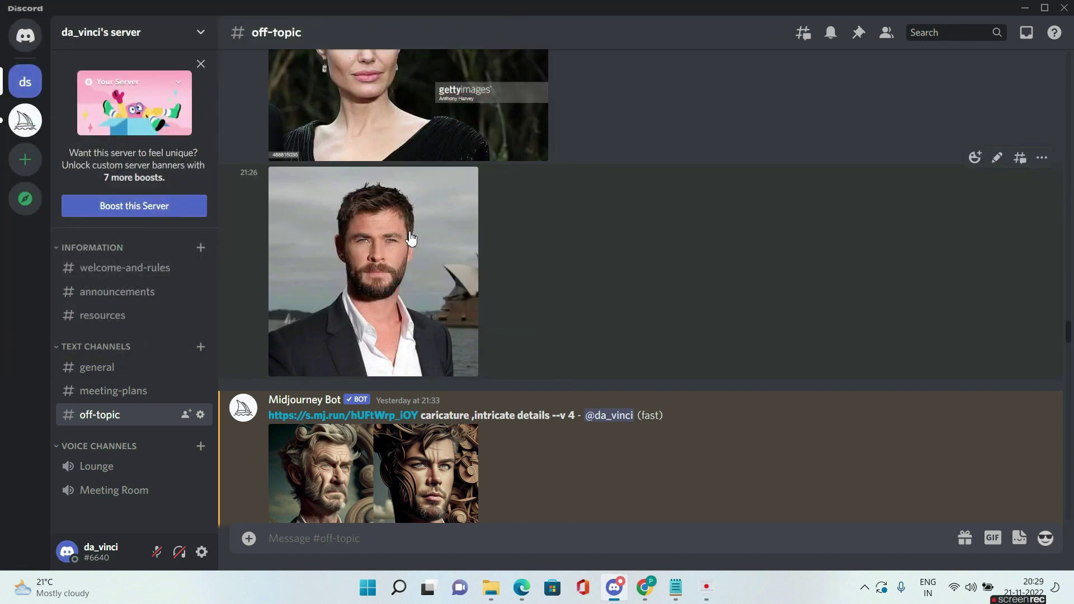
right_click(374, 254)
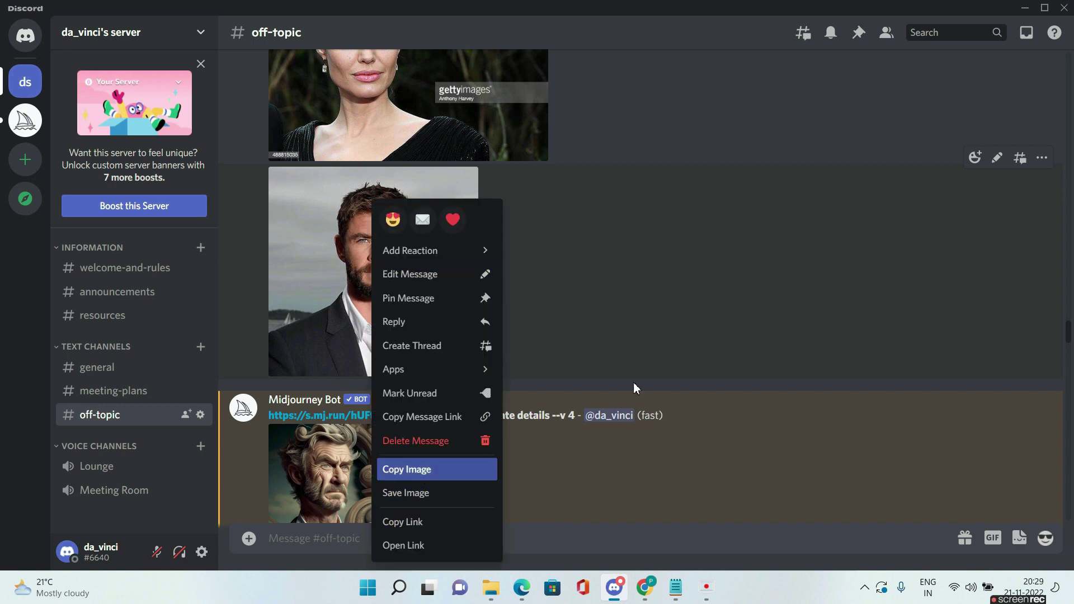
left_click(689, 302)
scroll(665, 335, "down", 3)
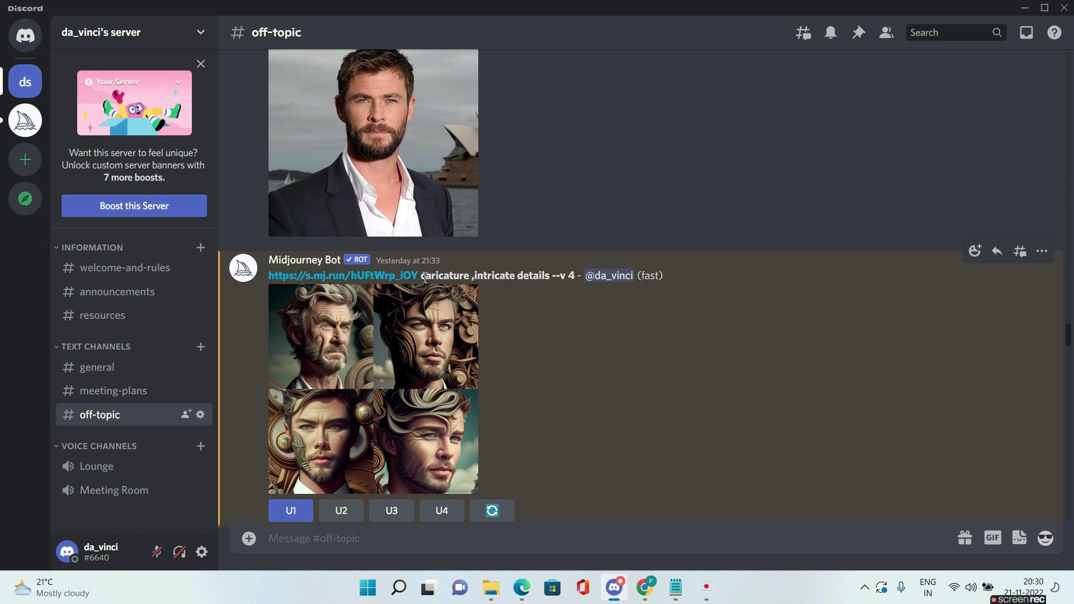
Select the 'caricature ,intricate details --v 4' prompt text on the grid
left_click_drag(424, 277, 540, 276)
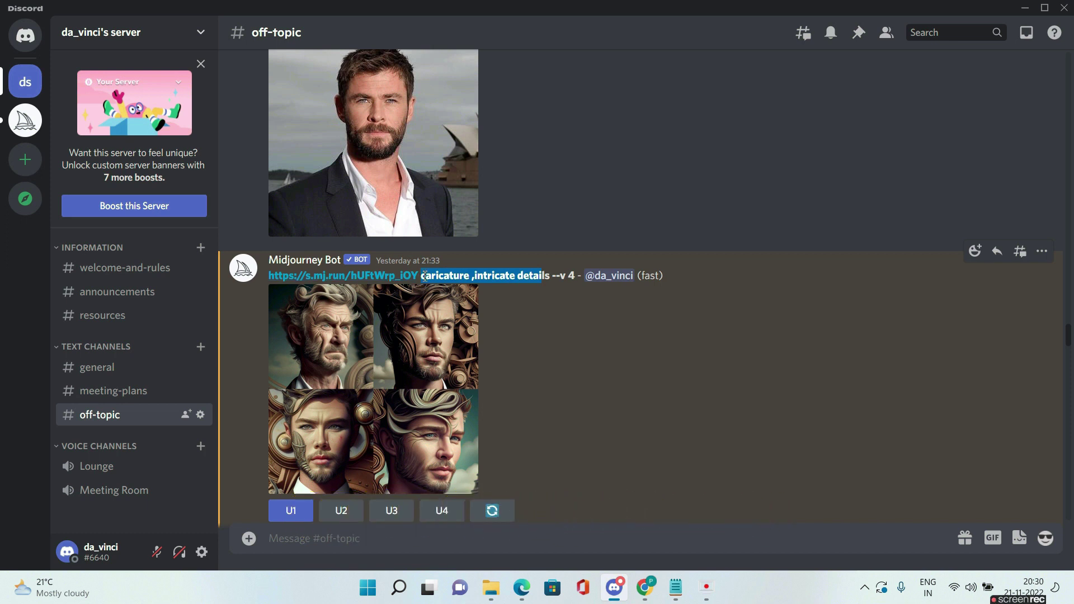
left_click(499, 280)
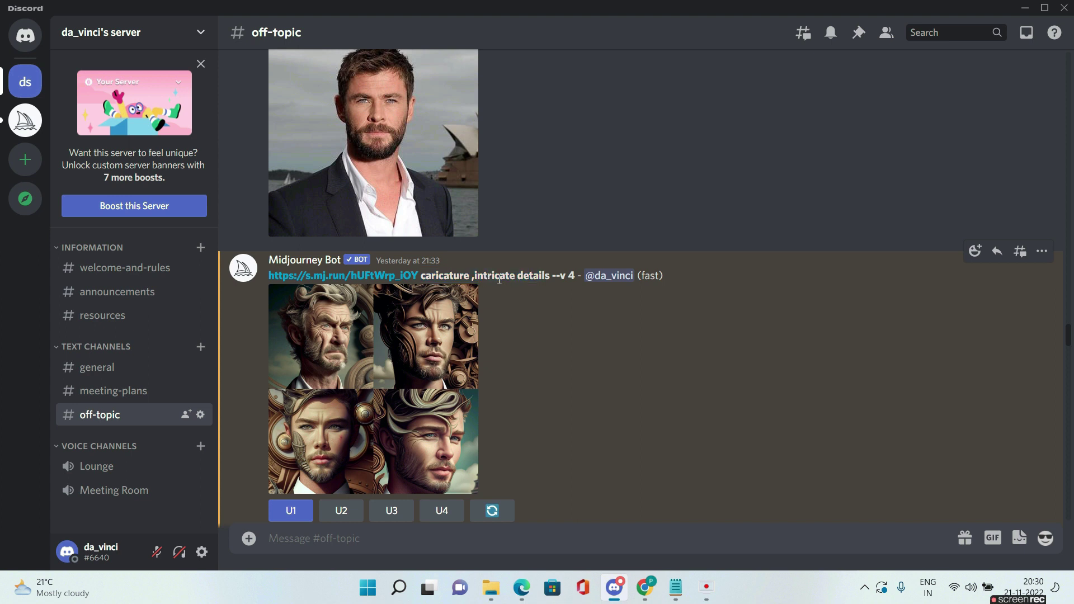
left_click_drag(553, 275, 487, 278)
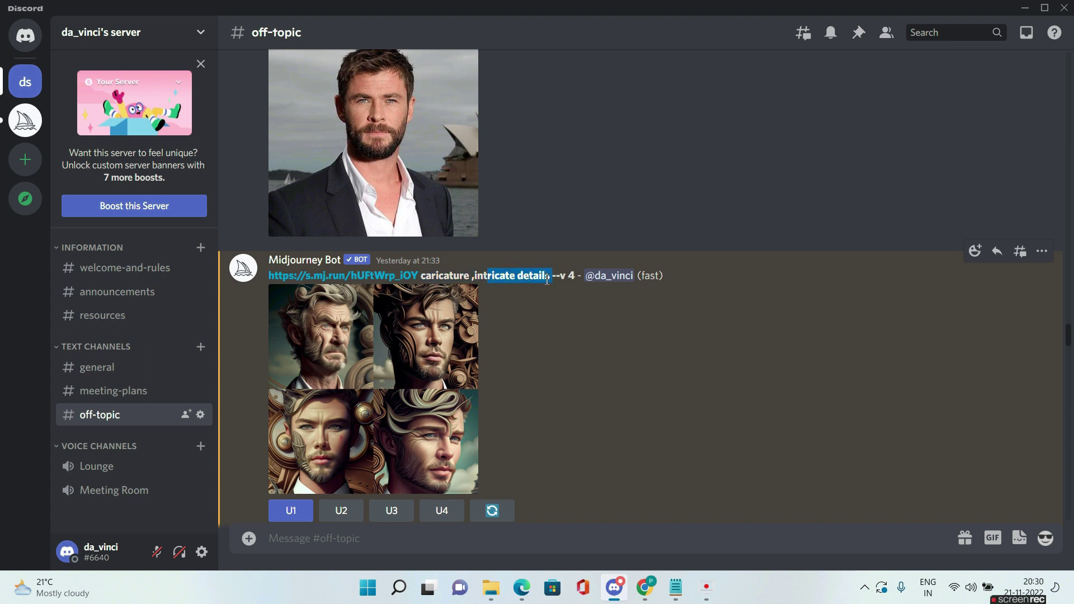
mouse_move(578, 279)
left_mouse_down()
mouse_move(481, 286)
mouse_move(425, 276)
left_mouse_up()
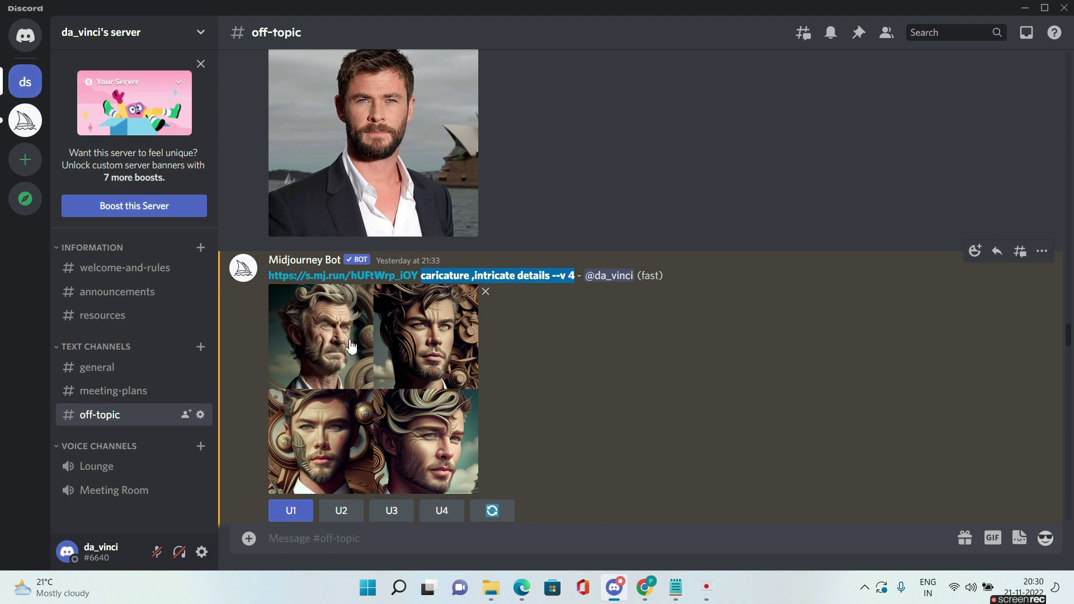
Open the caricature upscale at original size full screen, then return to Discord
scroll(385, 372, "down", 8)
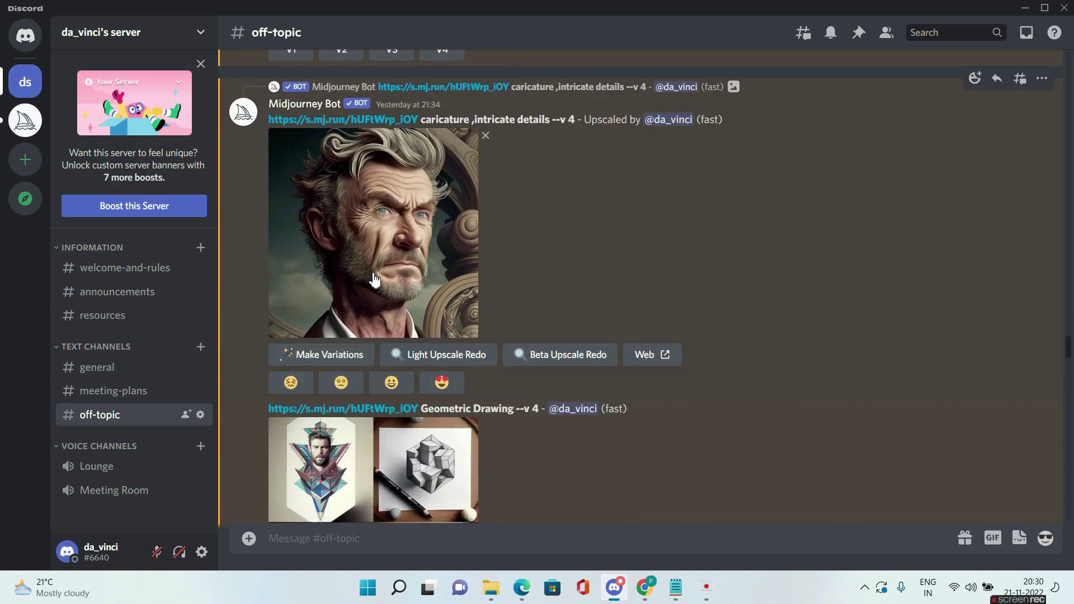
left_click(372, 278)
left_click(399, 481)
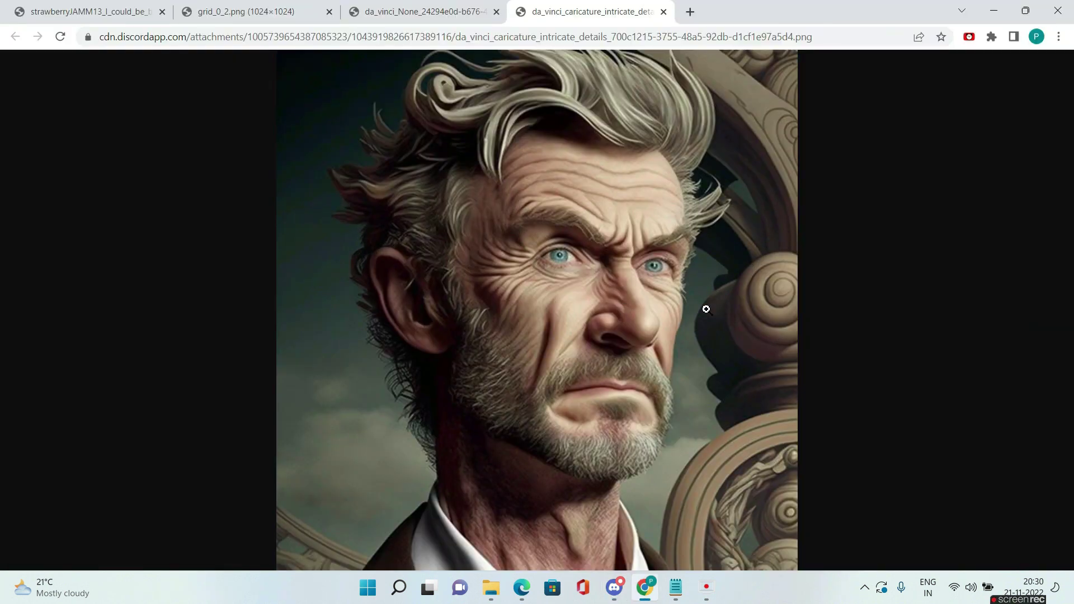
key("F11")
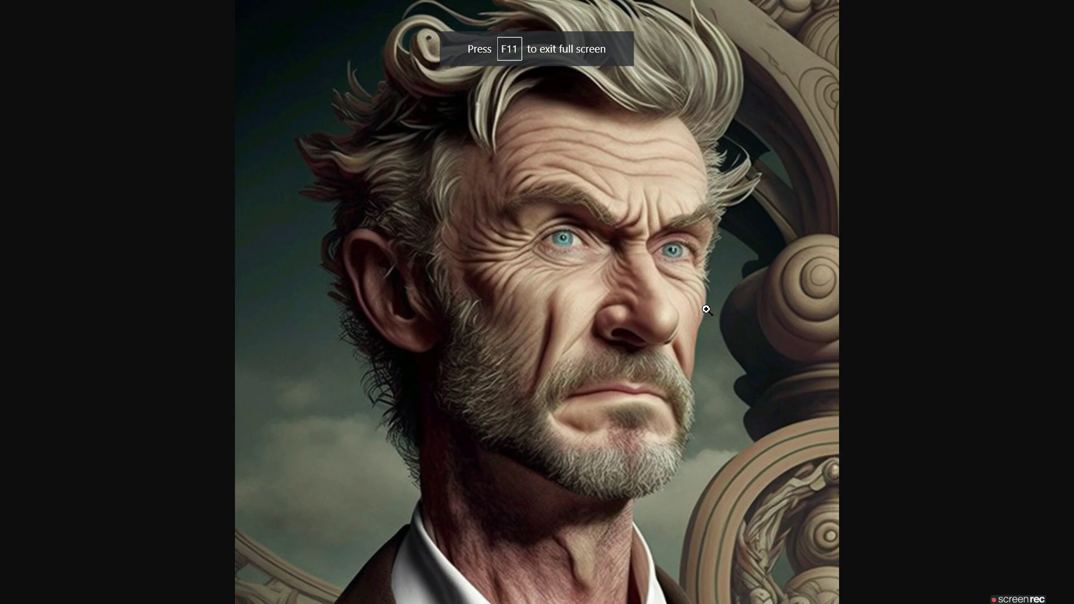
key("alt+Tab")
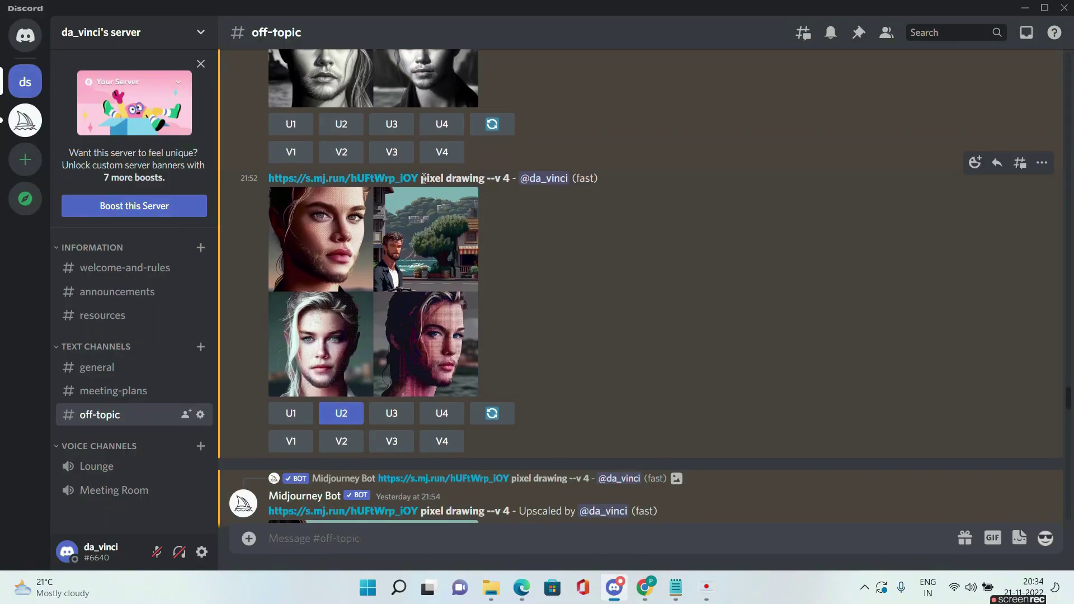
Highlight 'pixel drawing' in the prompt and open the pixel drawing upscale at original size, full screen
left_click_drag(435, 178, 483, 180)
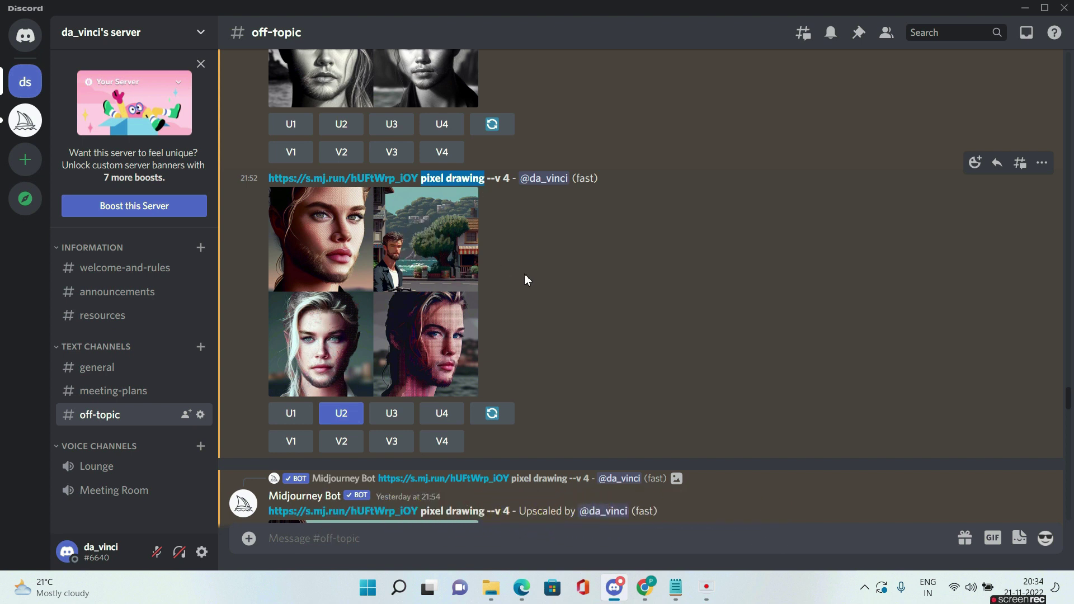
scroll(524, 273, "down", 6)
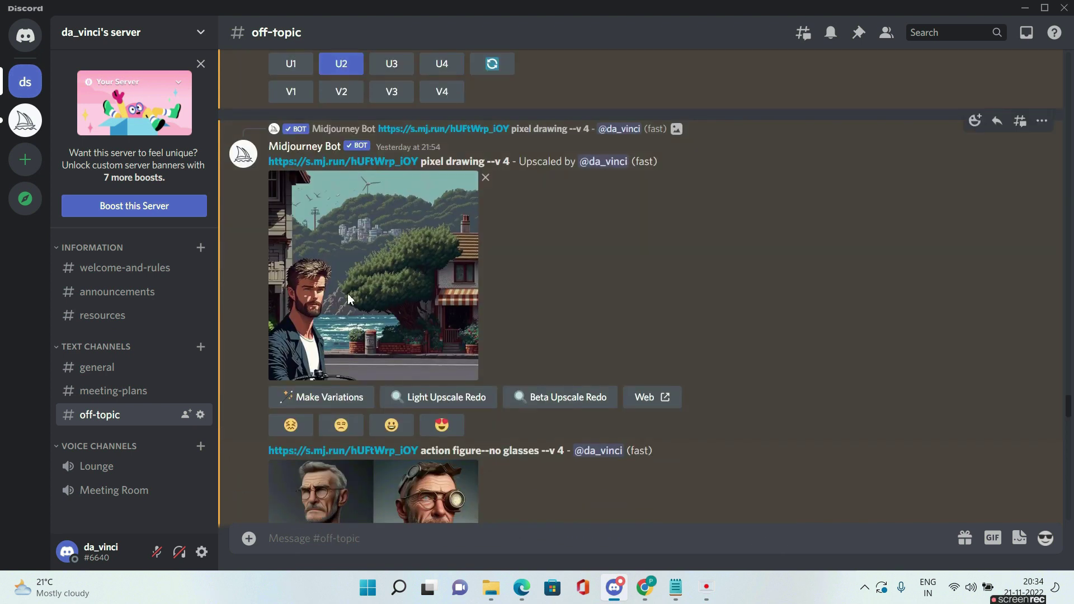
left_click(351, 324)
left_click(396, 484)
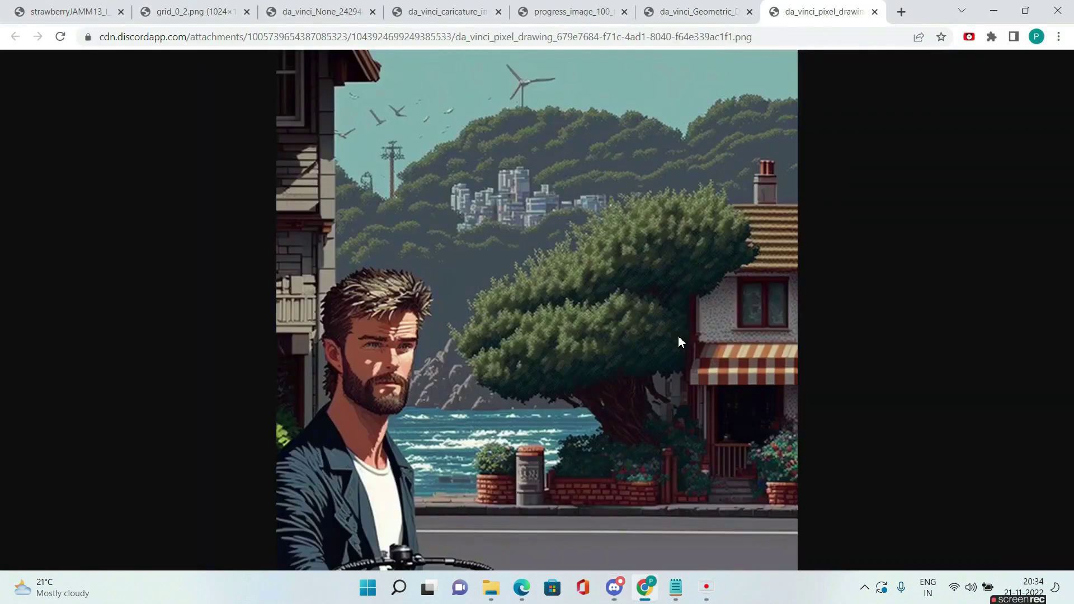
key("F11")
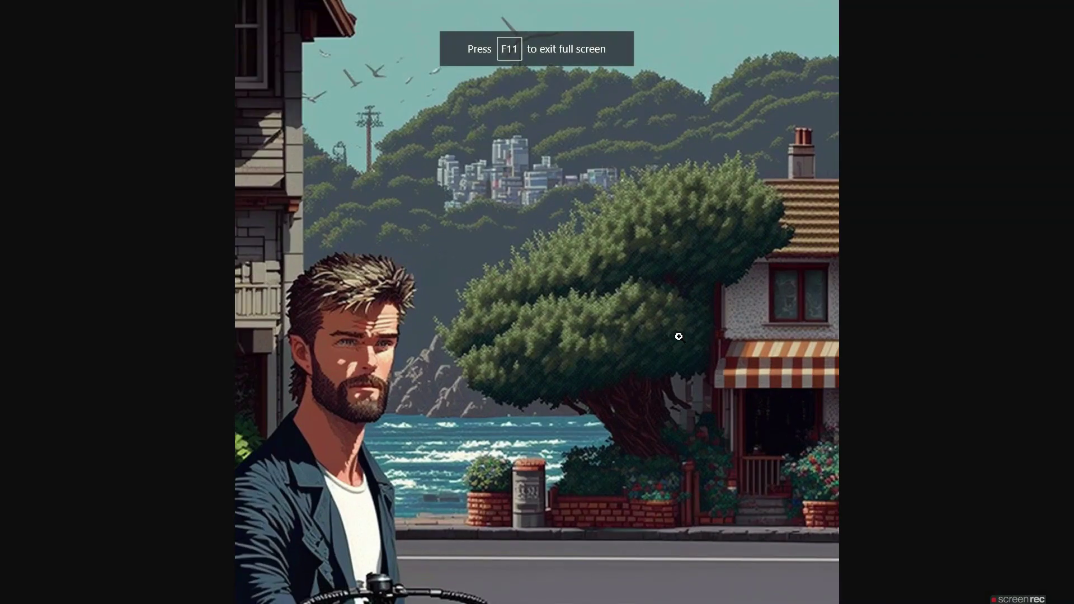
Zoom the pixel drawing to full resolution, look around it, then fit it and return to chat
left_click(647, 380)
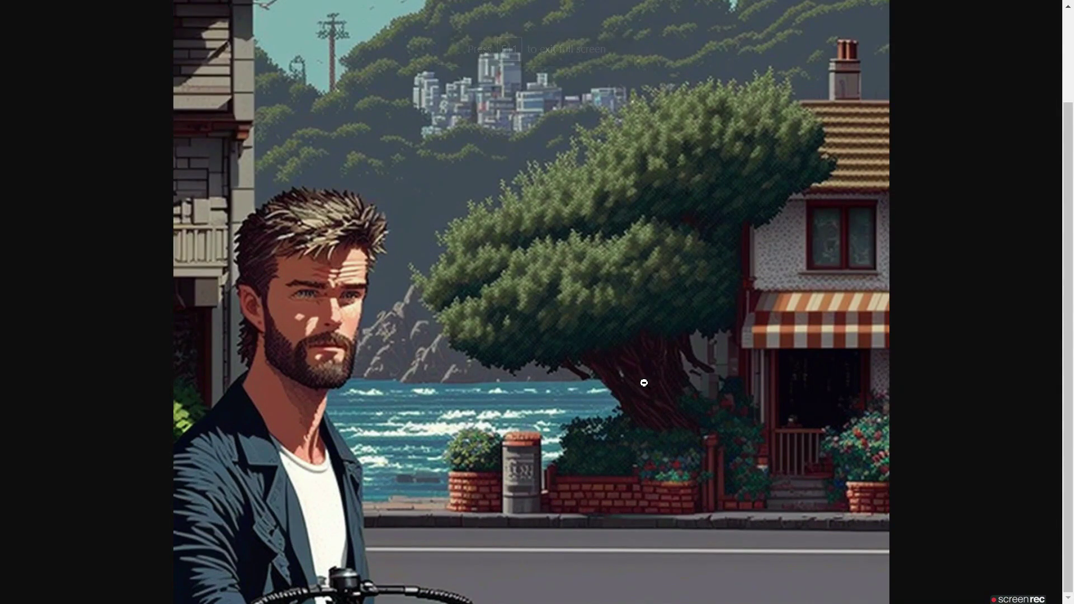
scroll(644, 383, "up", 1)
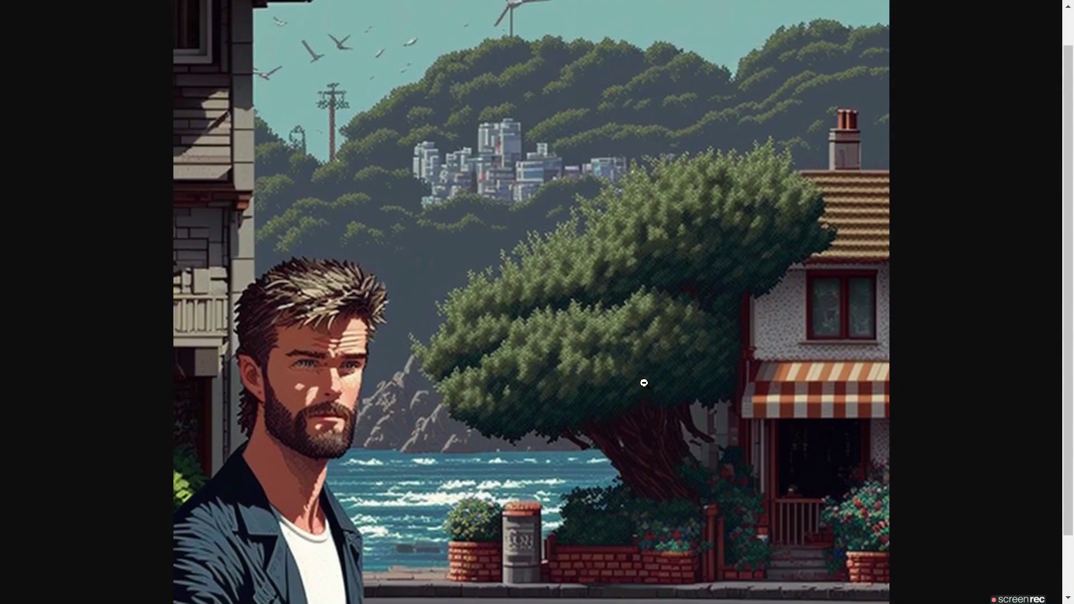
scroll(639, 401, "up", 1)
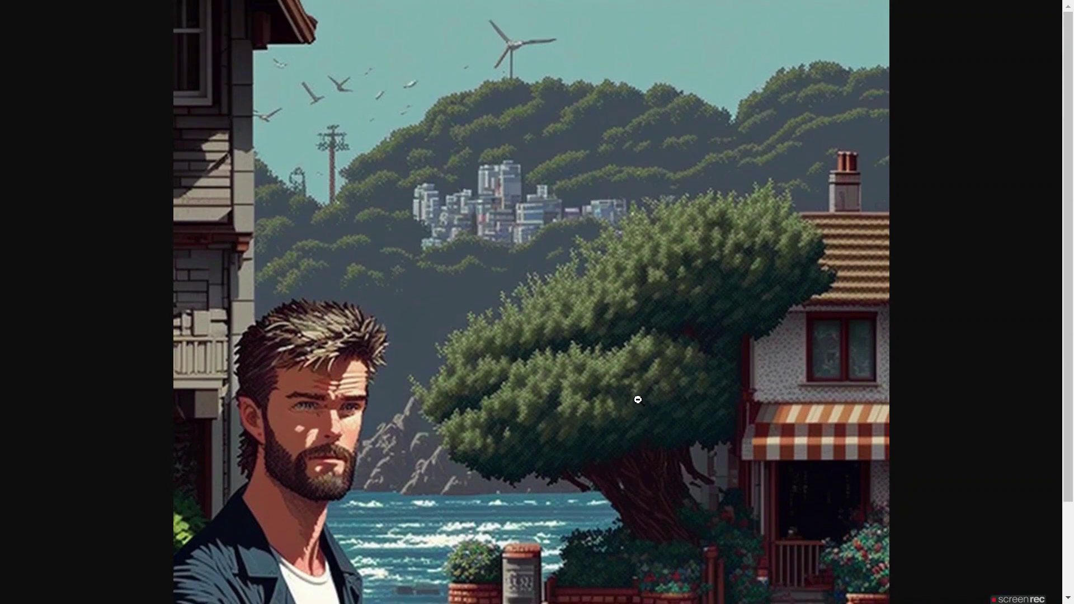
left_click(638, 399)
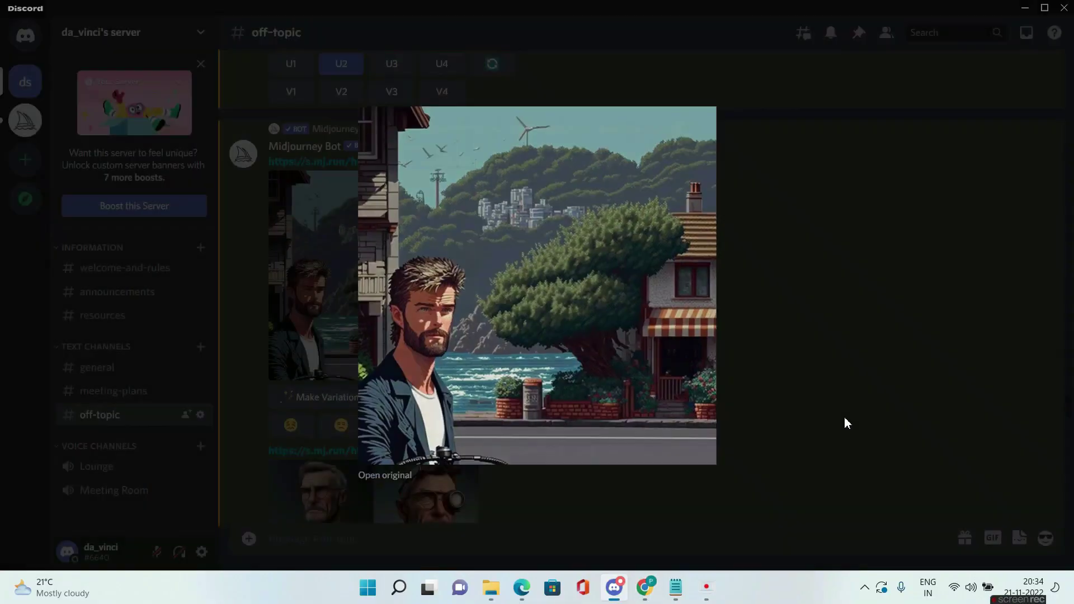
left_click(784, 439)
scroll(783, 439, "down", 5)
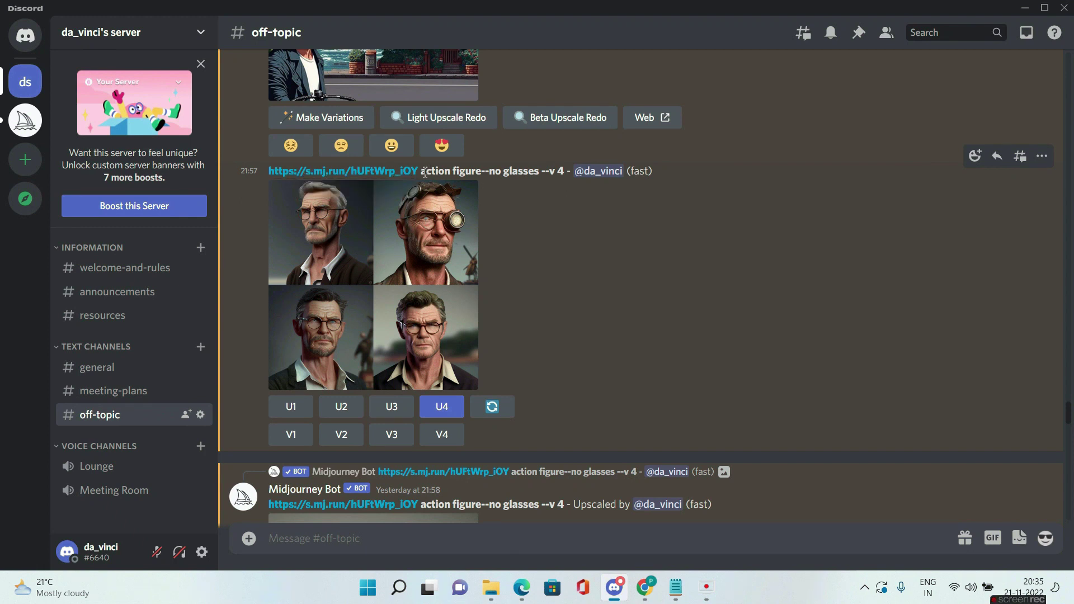
Highlight 'action figure' in the prompt, enlarge the grid, and open the bottom-right portrait at original size
left_click_drag(422, 171, 569, 175)
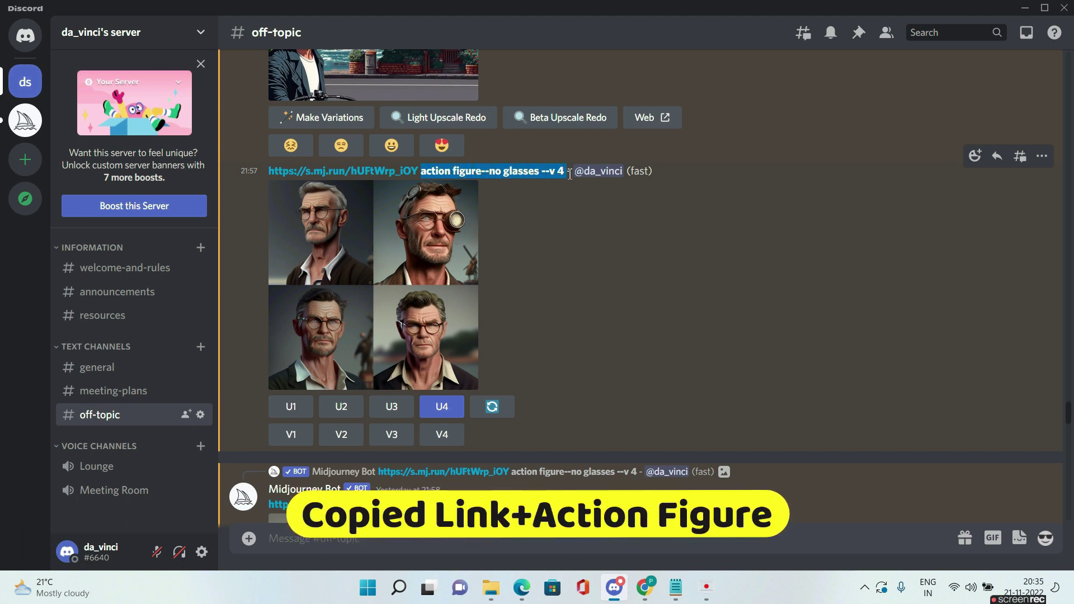
left_click(421, 272)
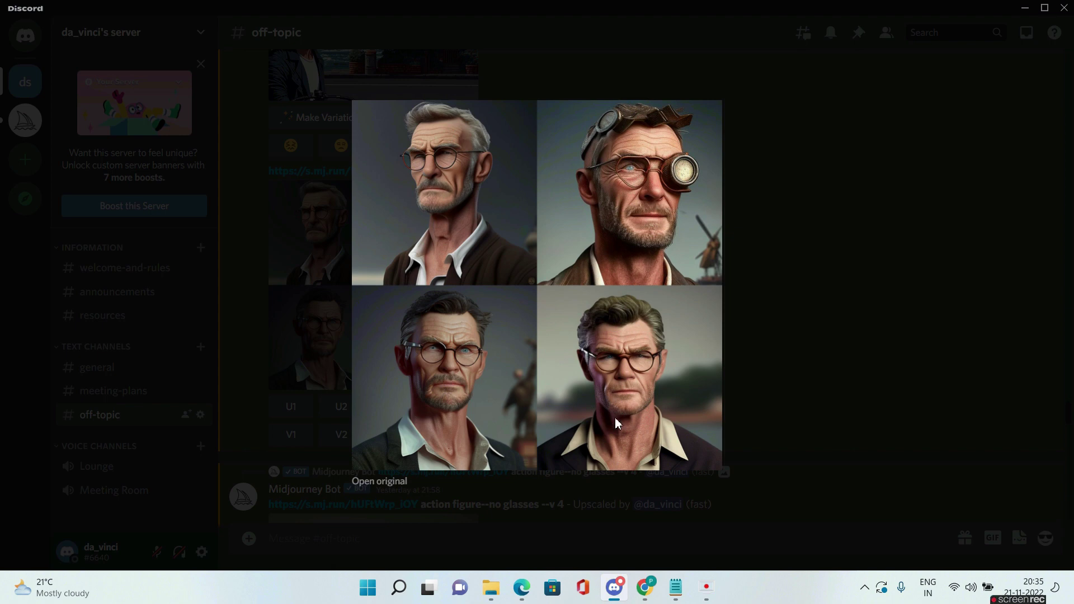
left_click(644, 387)
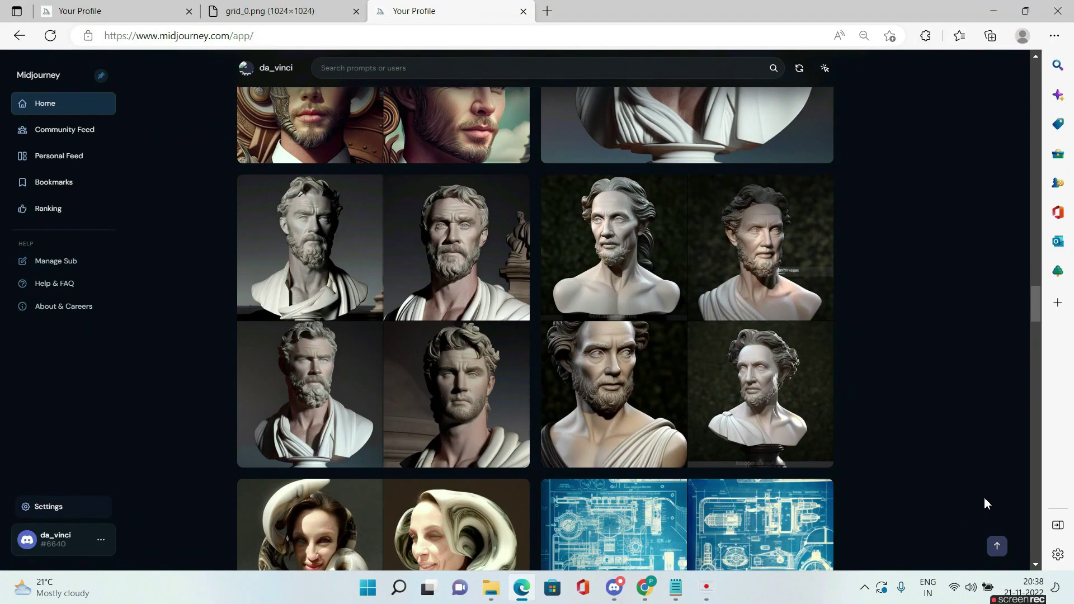
View the marble bust grid_0.png with all four busts fitted, then open the marble bust upscale from the profile
mouse_move(412, 399)
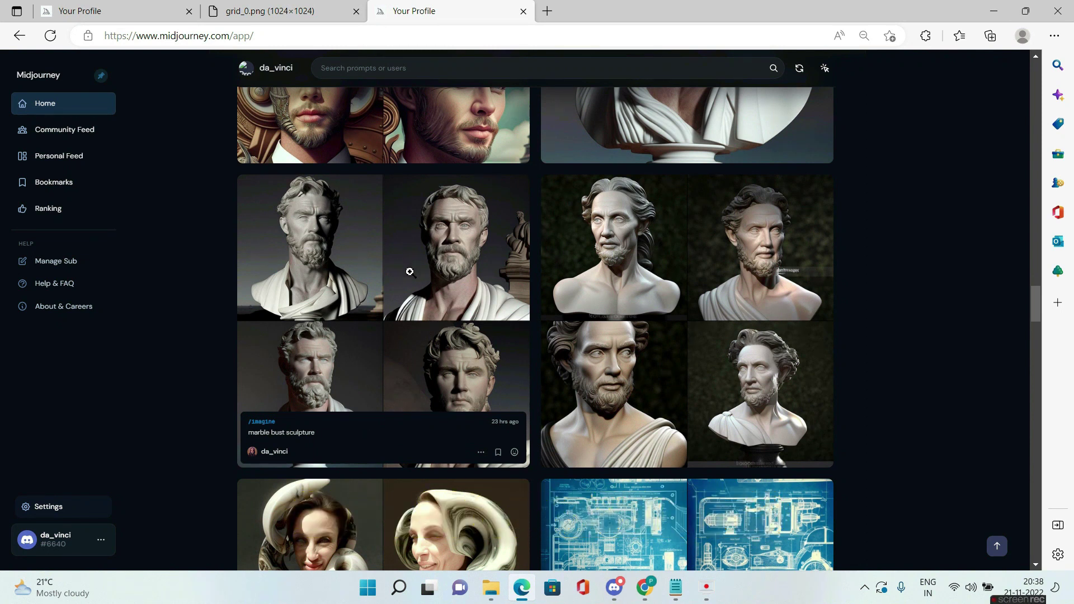
left_click(314, 366)
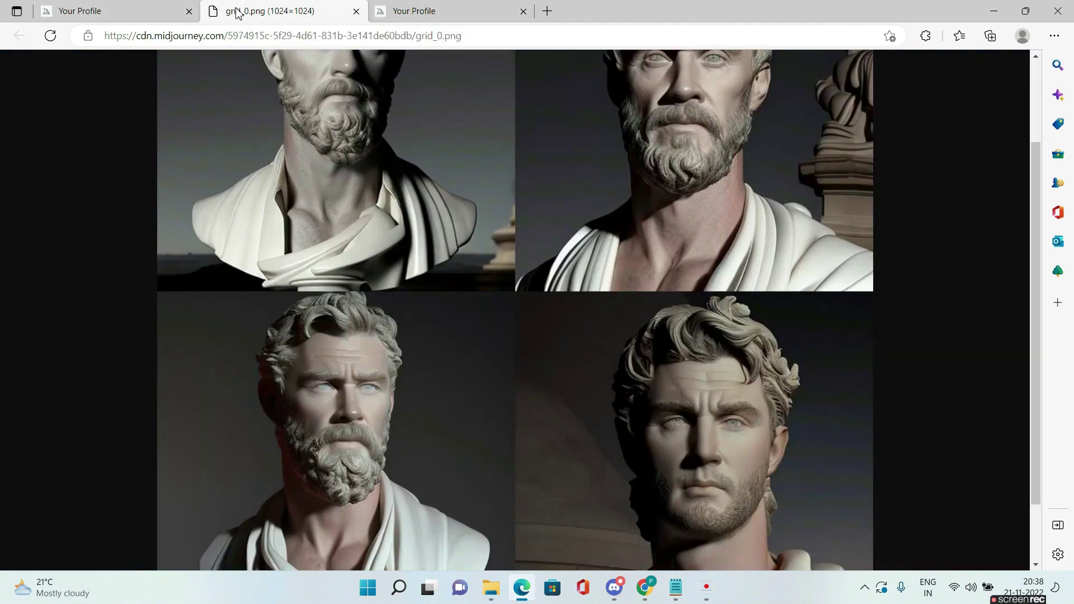
scroll(471, 309, "up", 2)
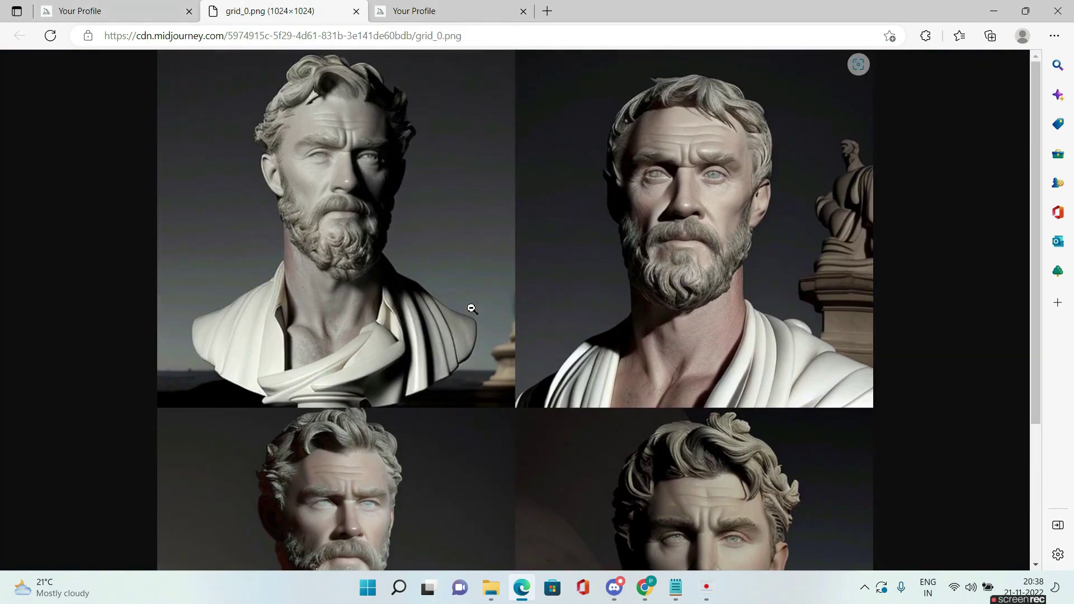
scroll(473, 308, "down", 3)
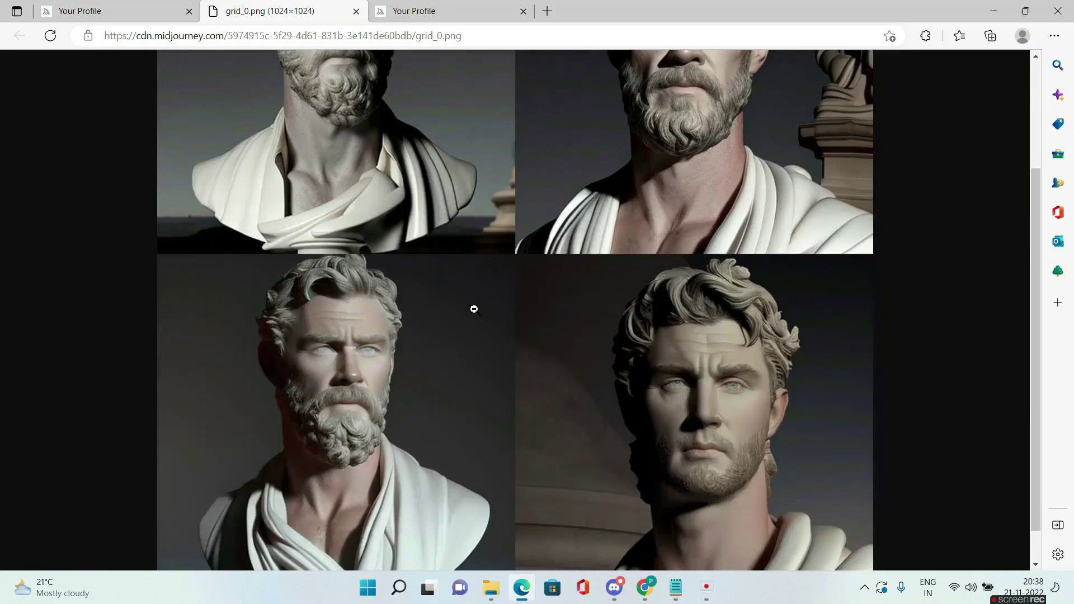
left_click(530, 349)
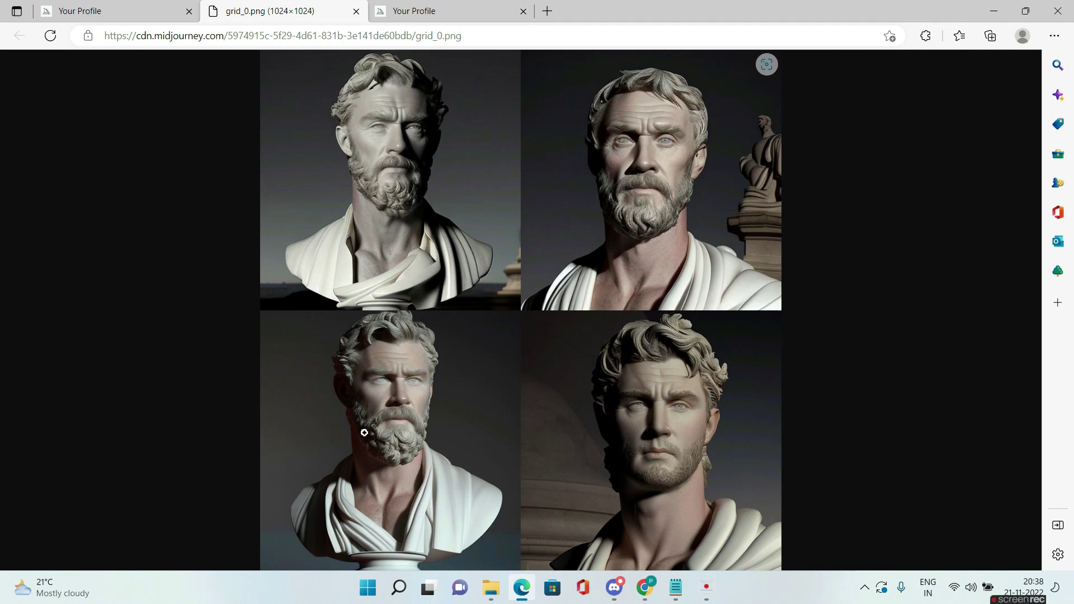
left_click(153, 7)
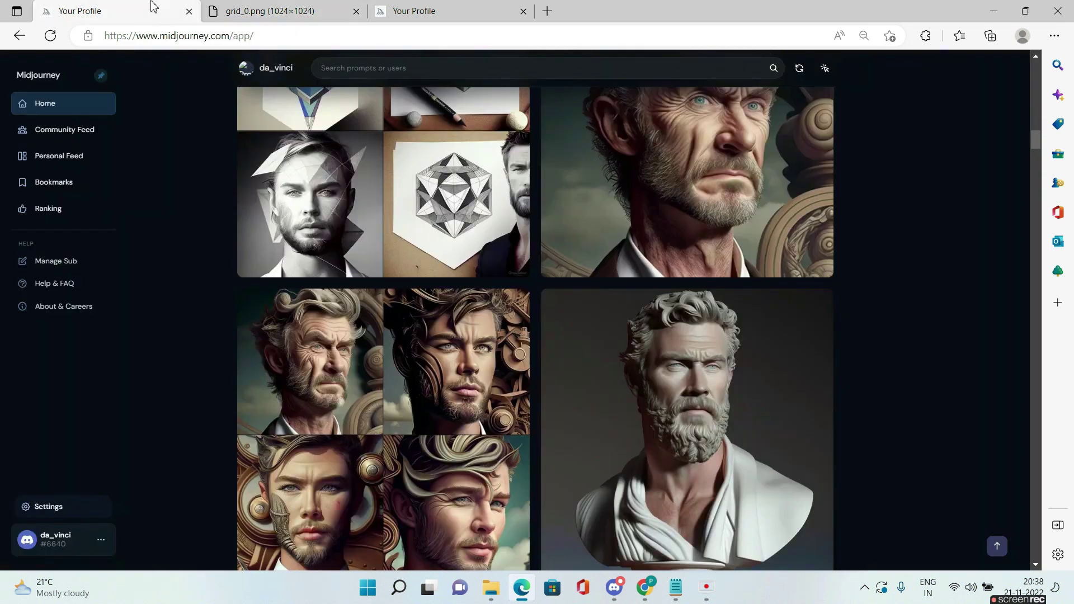
left_click(720, 403)
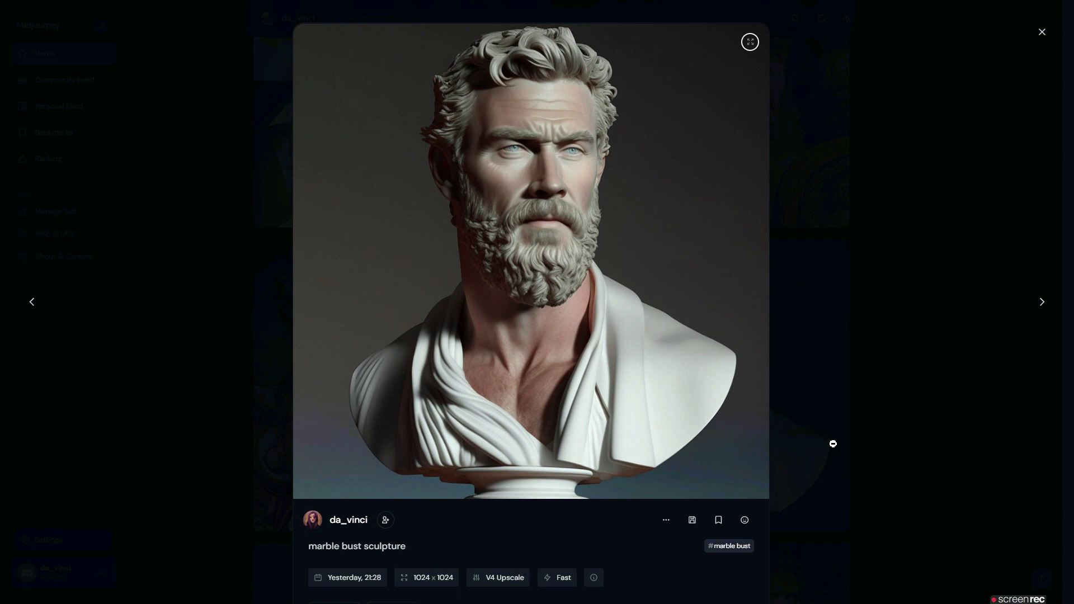
Switch from the browser back to Discord's off-topic channel with Alt+Tab
key("alt+Tab")
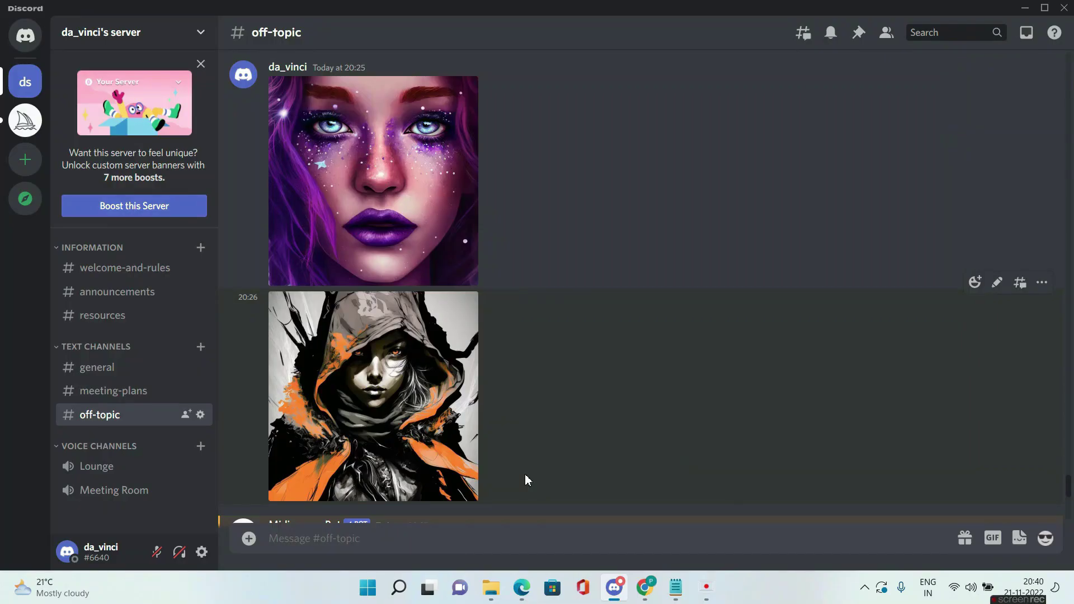